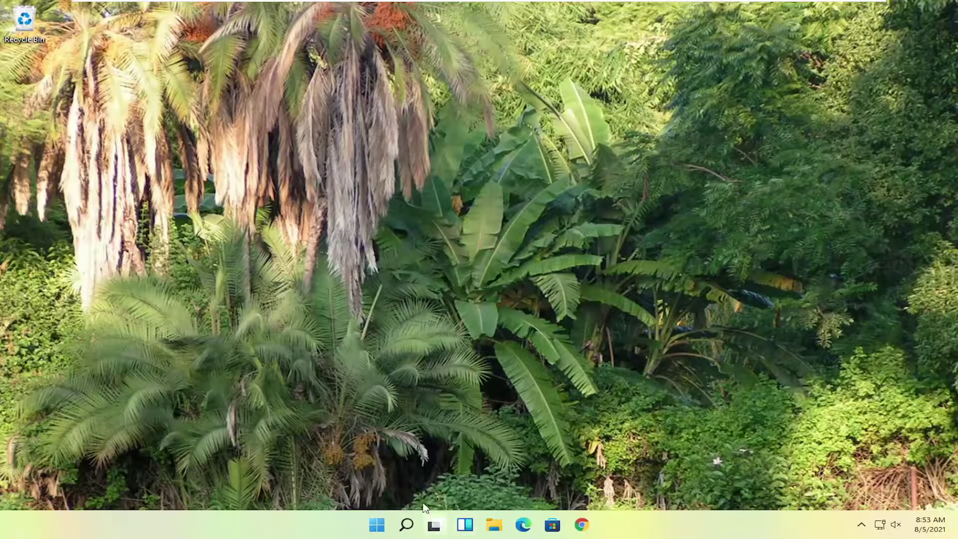
# Turn transparency effects off and back on in Personalization > Colors, then close Settings.
pyautogui.click(407, 528)
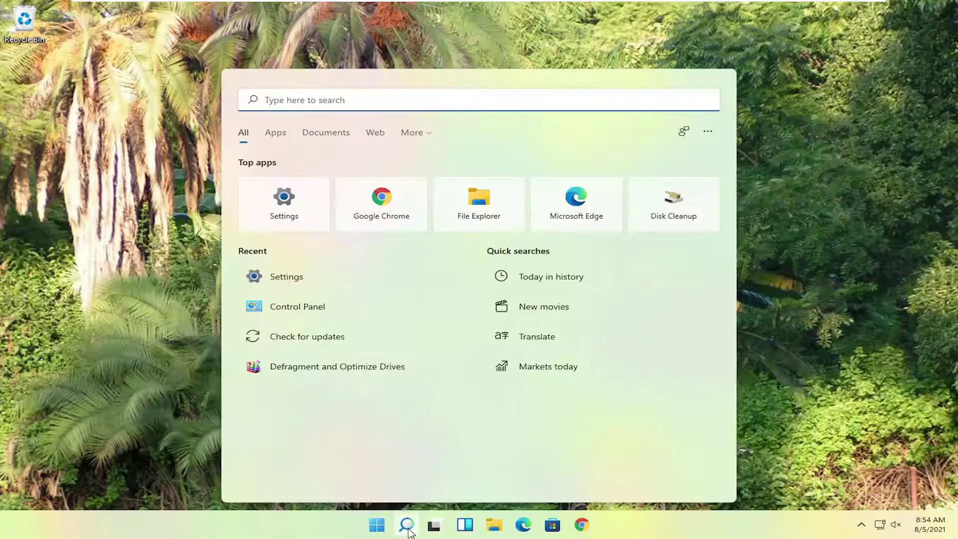
pyautogui.write('personalizatio')
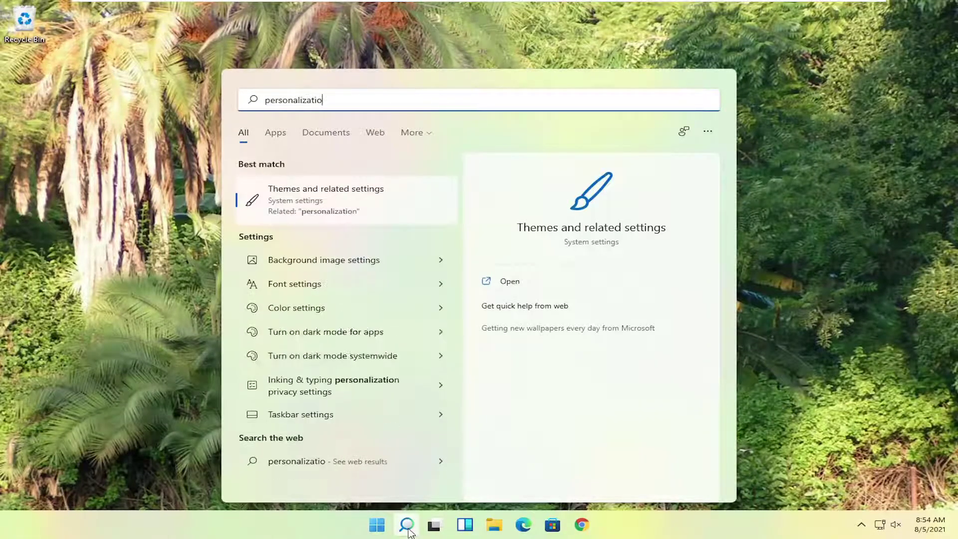
pyautogui.write('n')
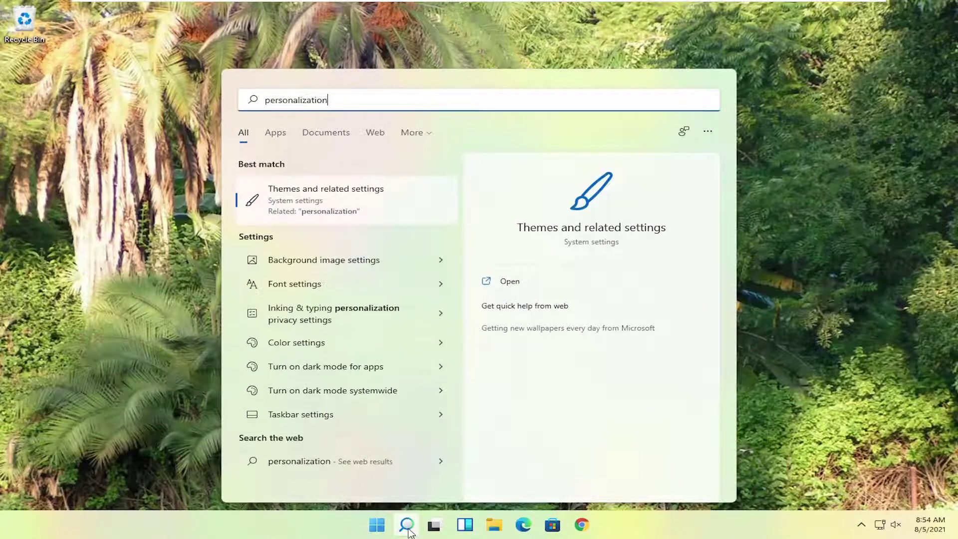
pyautogui.click(323, 203)
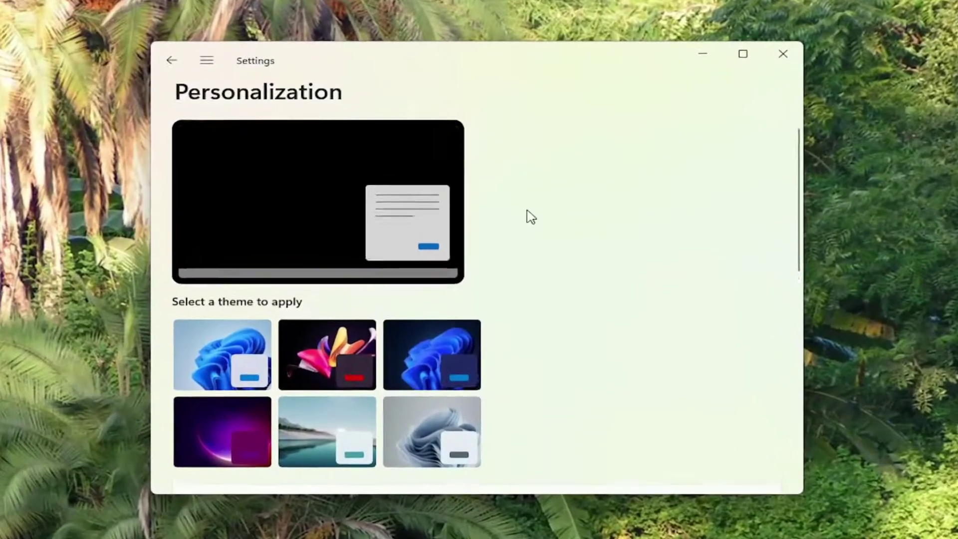
pyautogui.scroll(-5, 525, 199)
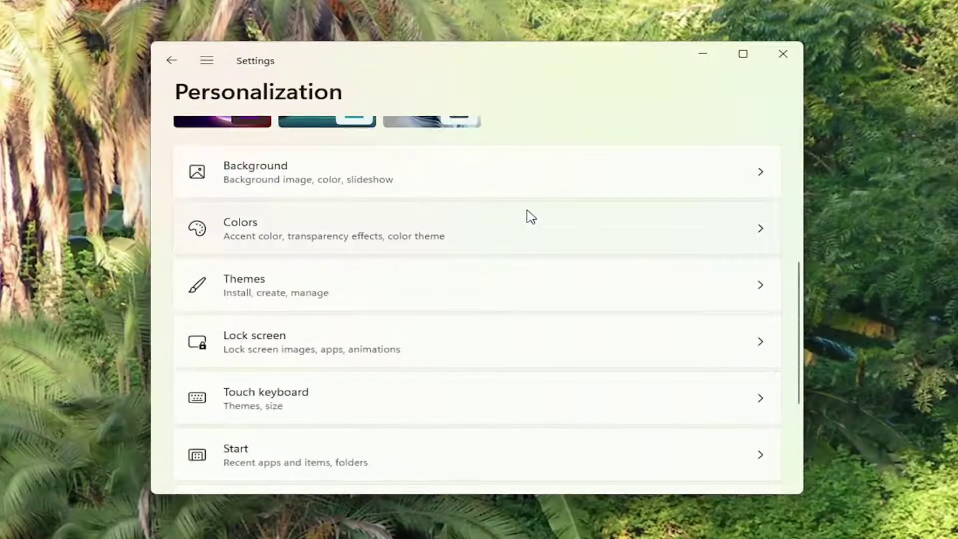
pyautogui.click(316, 239)
pyautogui.scroll(-1, 220, 328)
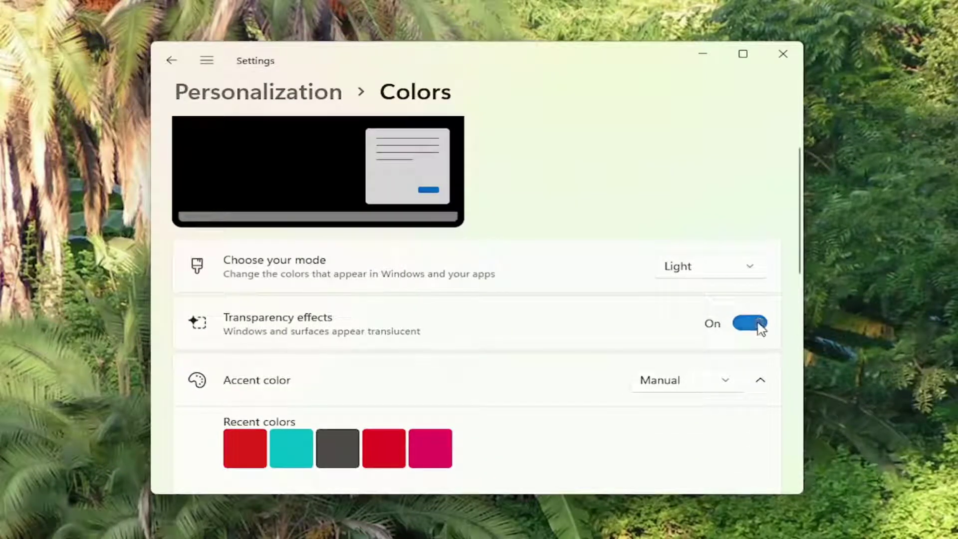
pyautogui.click(758, 325)
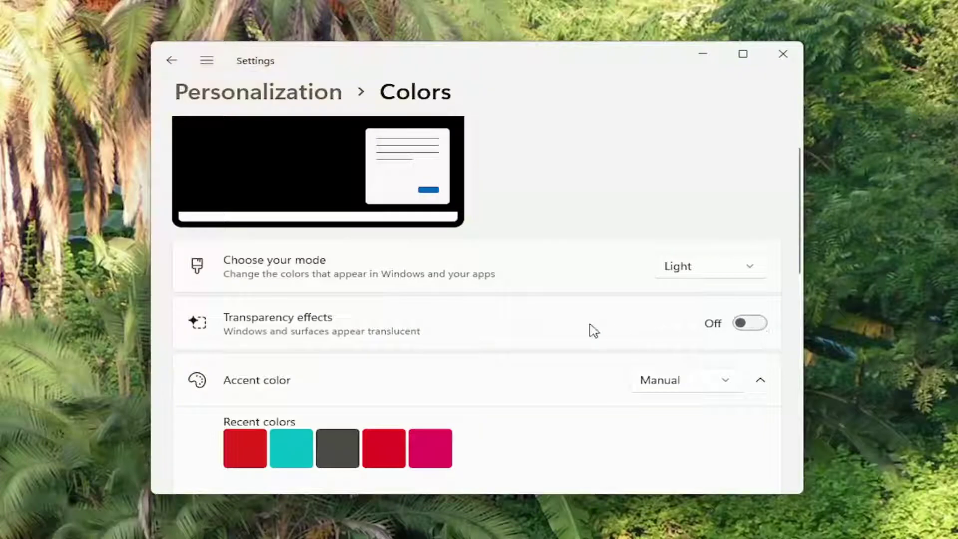
pyautogui.click(749, 329)
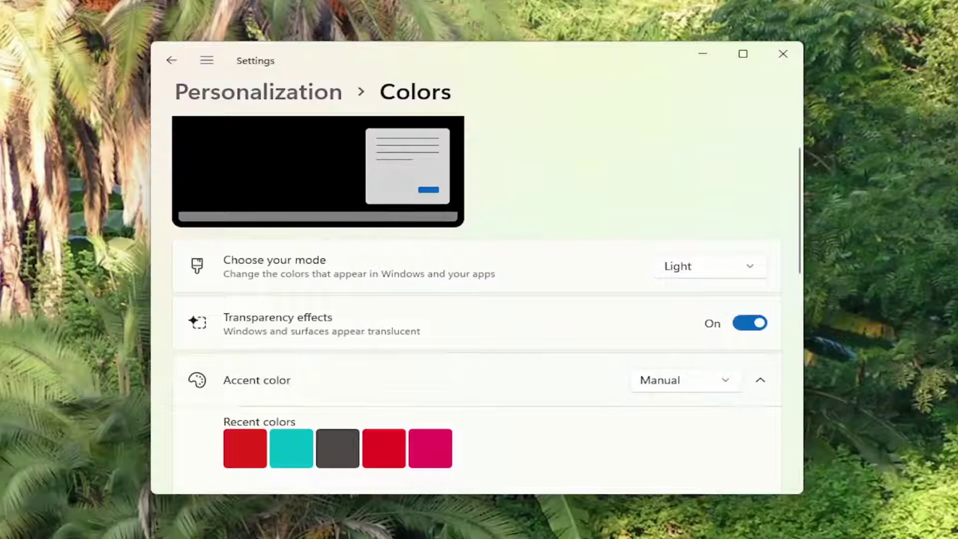
pyautogui.click(781, 52)
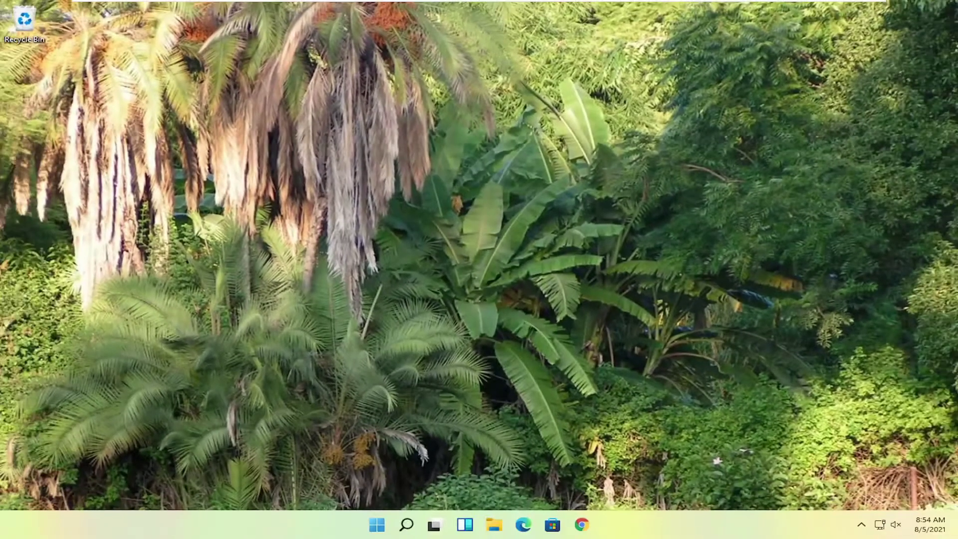
# Run Disk Cleanup on drive C: including system files and delete the checked files.
pyautogui.click(407, 525)
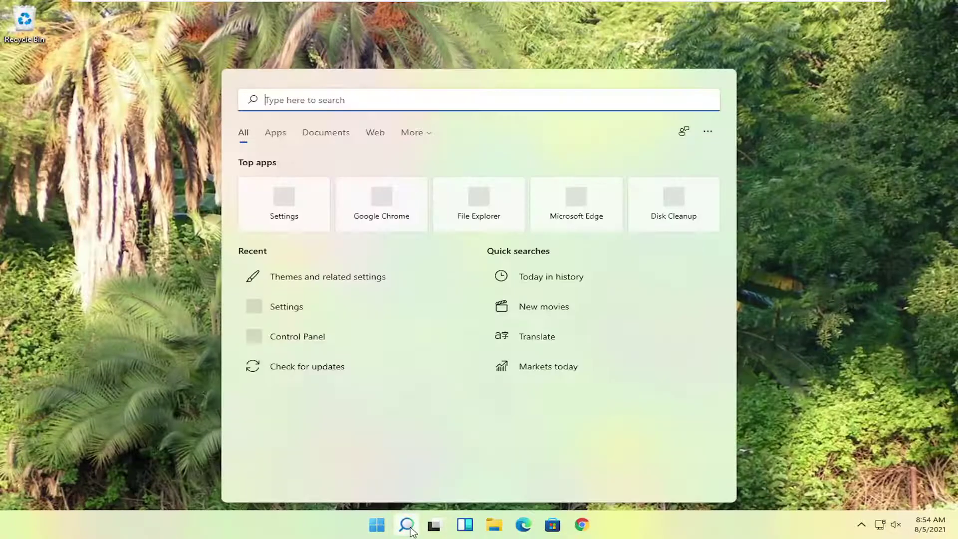
pyautogui.write('dis')
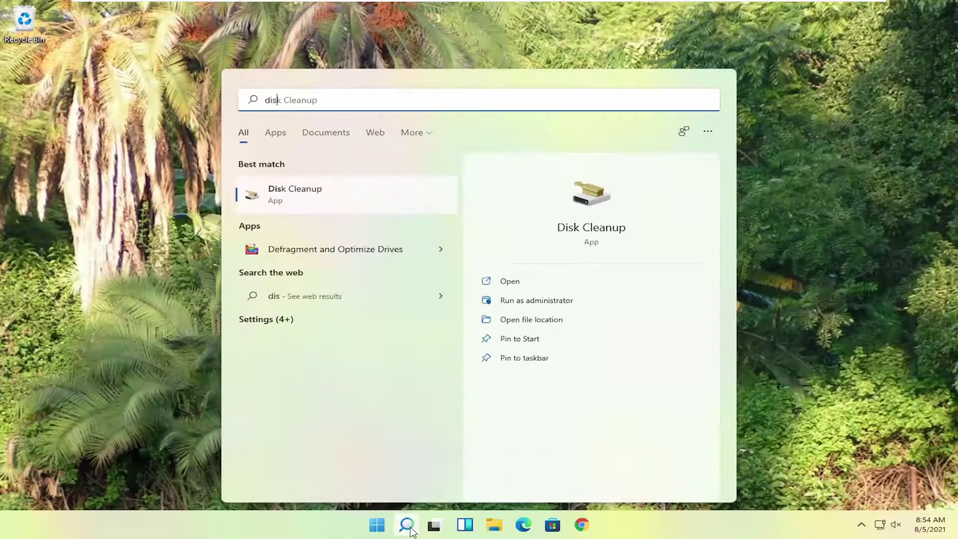
pyautogui.click(307, 200)
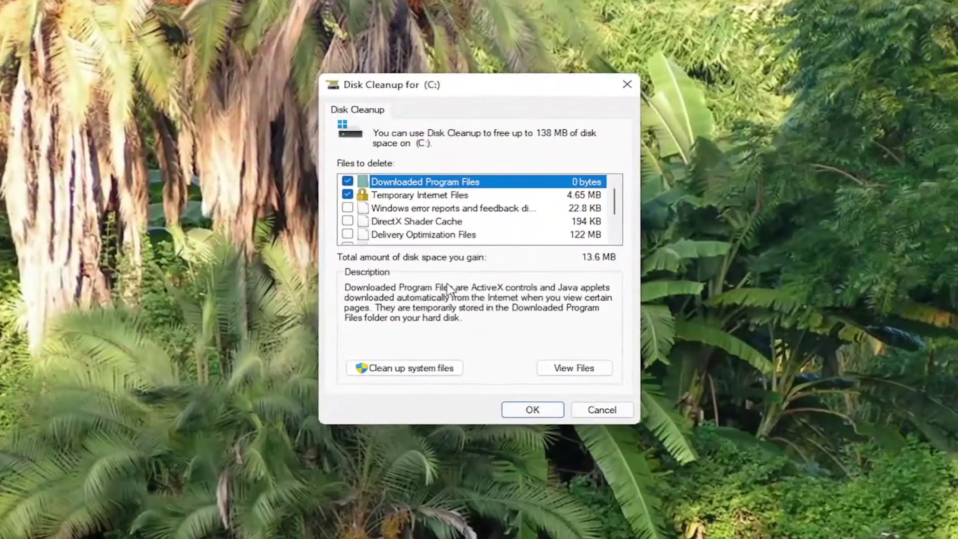
pyautogui.click(418, 373)
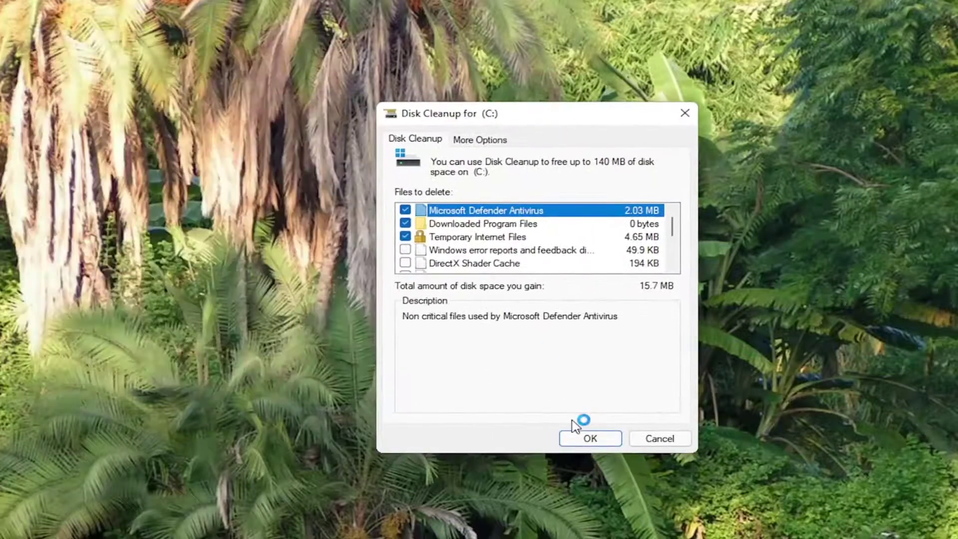
pyautogui.click(589, 439)
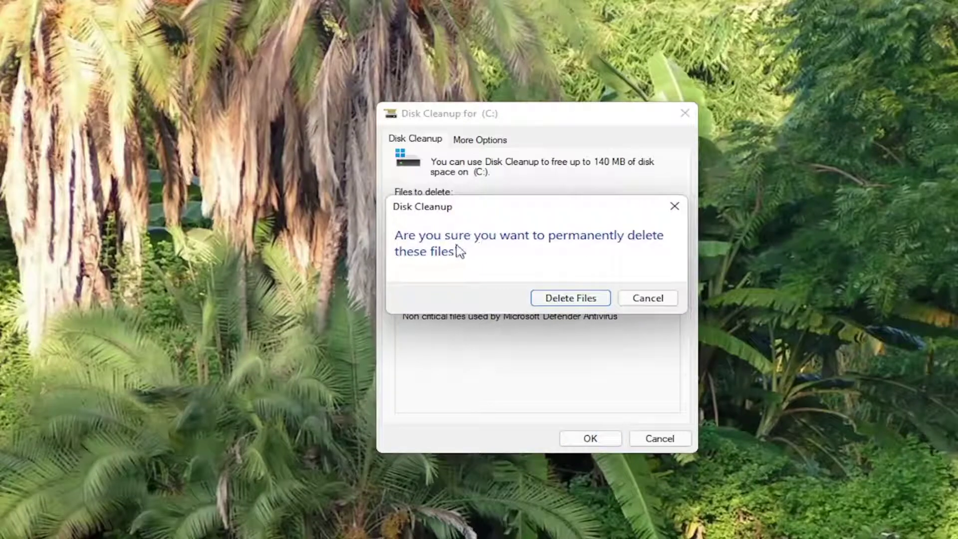
pyautogui.click(564, 297)
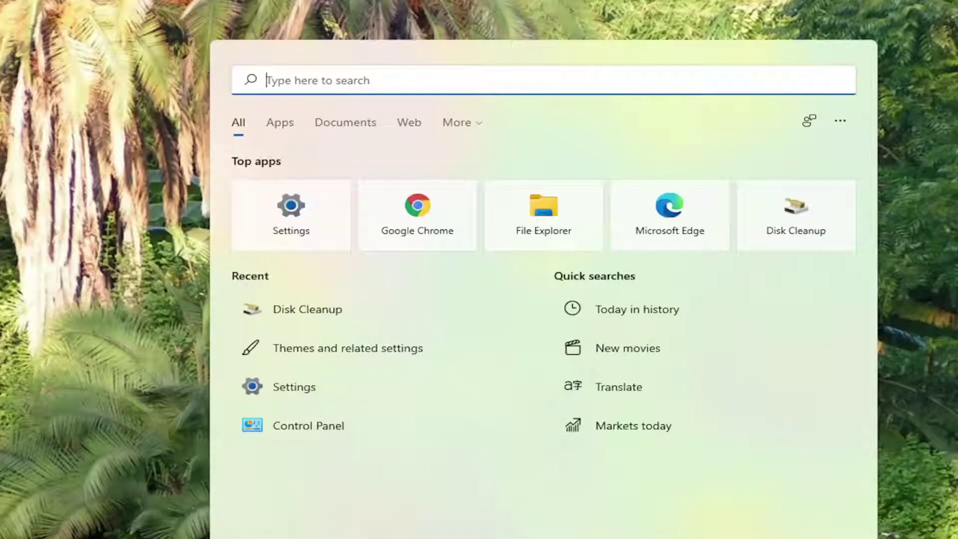
# Open Add or remove programs and check Calculator's options without changing anything.
pyautogui.write('programs')
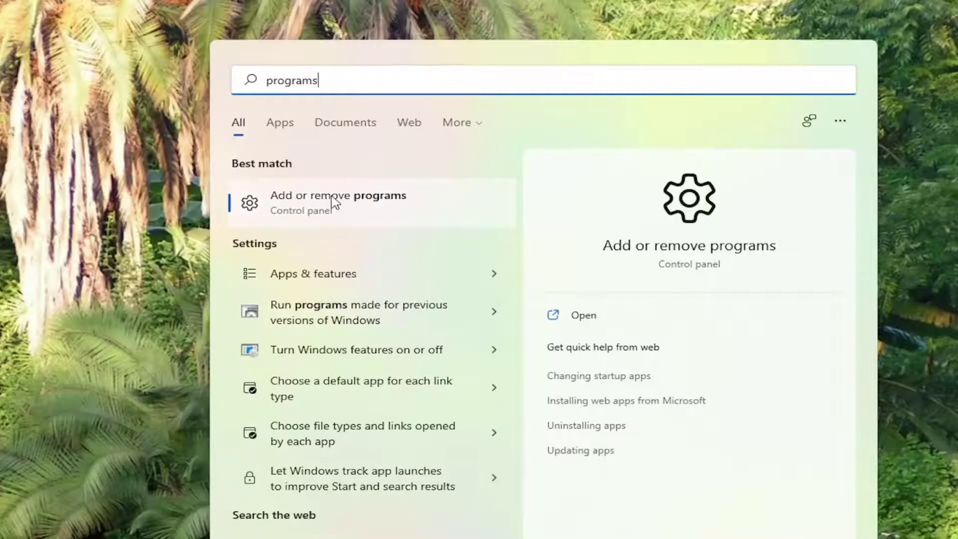
pyautogui.click(331, 199)
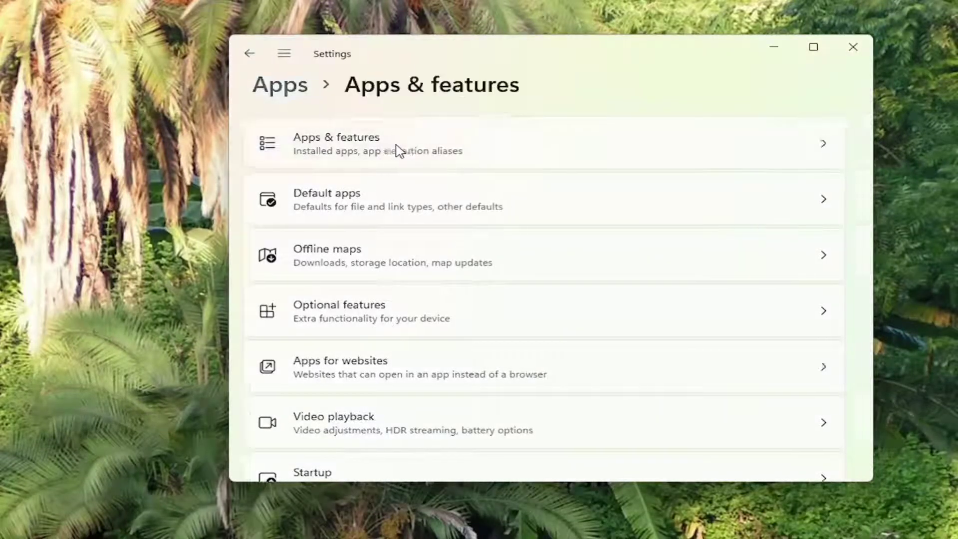
pyautogui.scroll(-3, 472, 272)
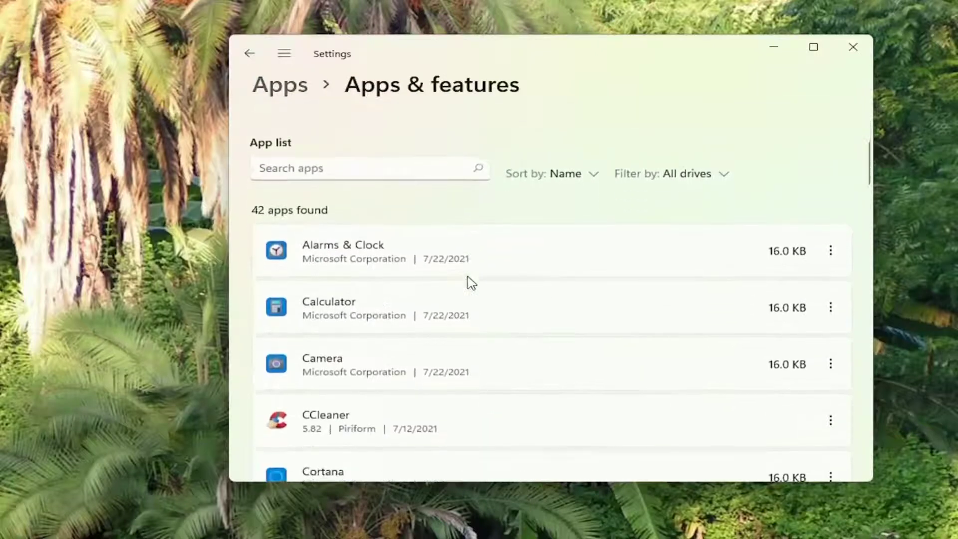
pyautogui.scroll(-1, 472, 283)
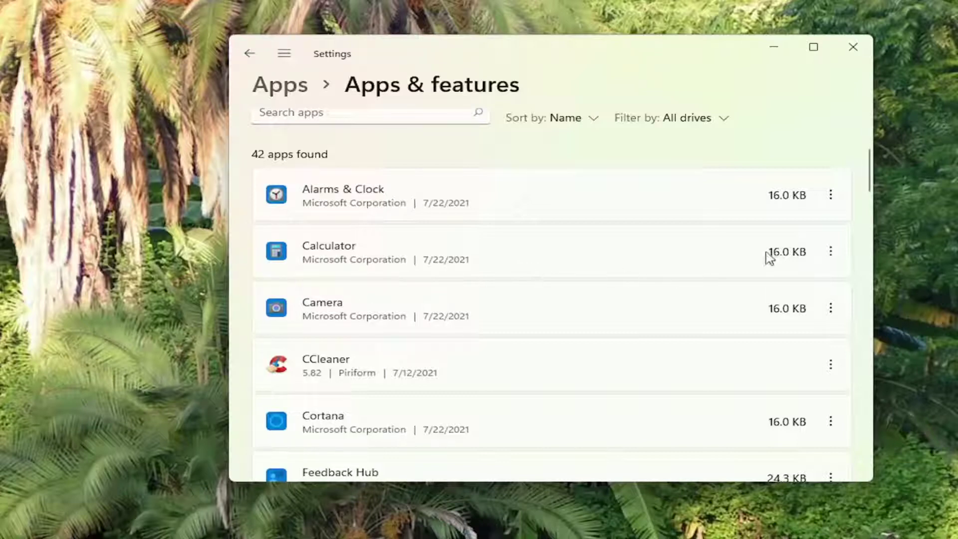
pyautogui.click(831, 251)
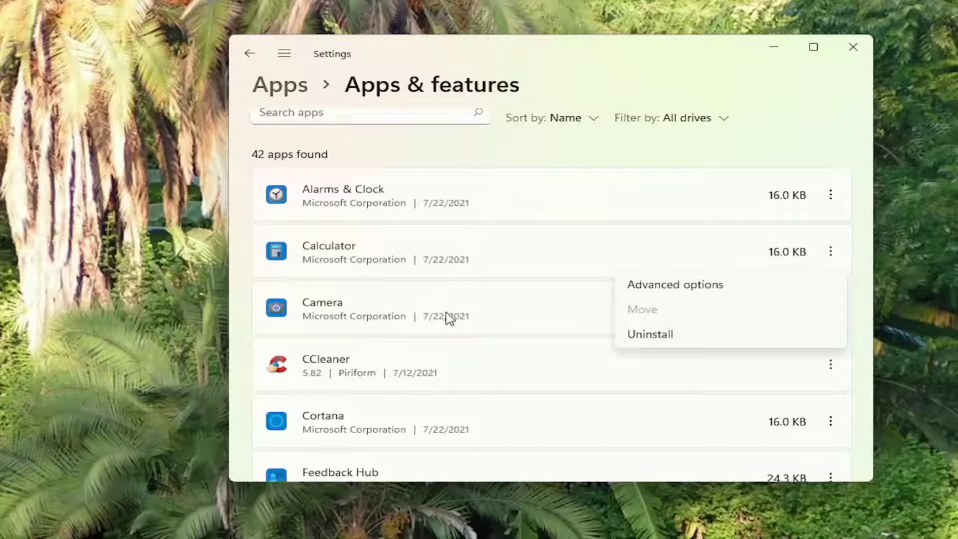
pyautogui.click(572, 155)
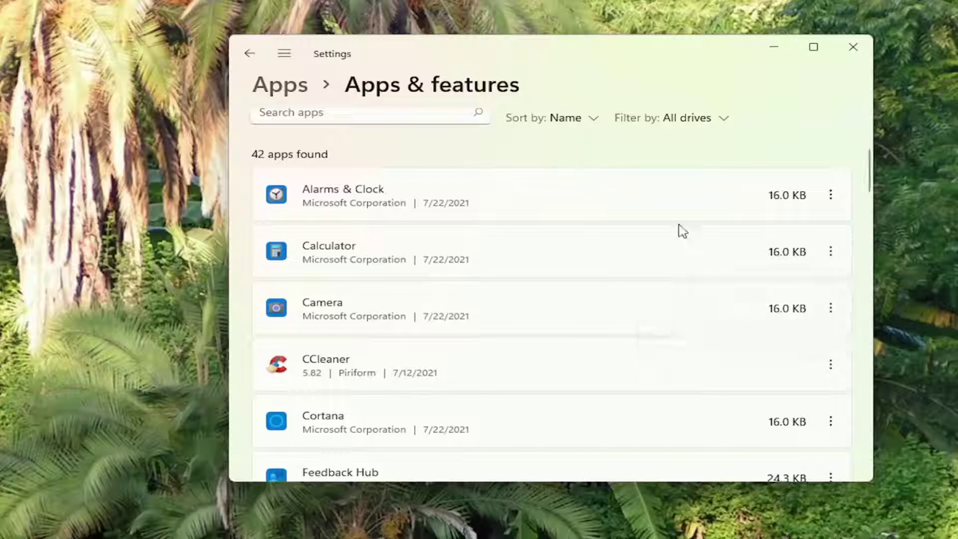
# Scroll the installed apps list and dismiss Feedback Hub's options without uninstalling.
pyautogui.scroll(-2, 644, 256)
pyautogui.scroll(-2, 327, 312)
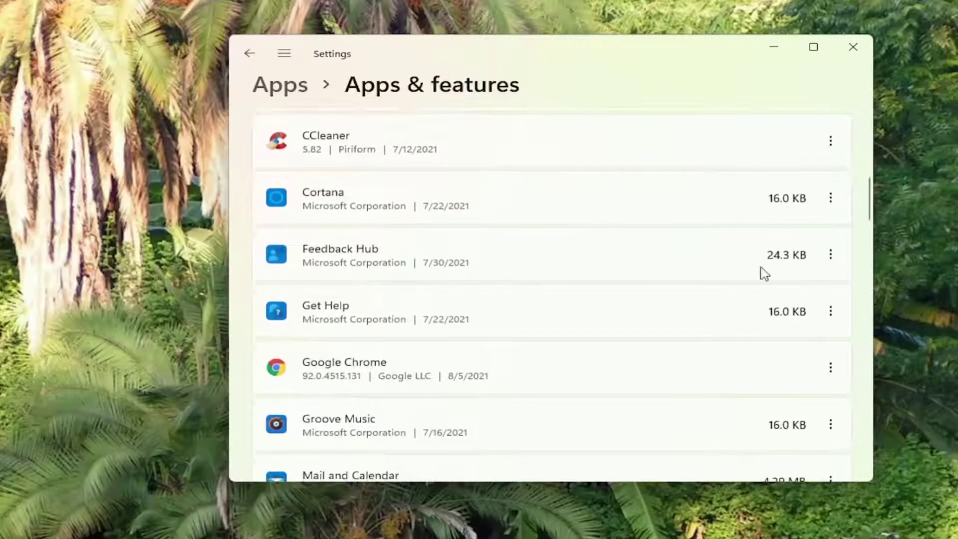
pyautogui.click(831, 255)
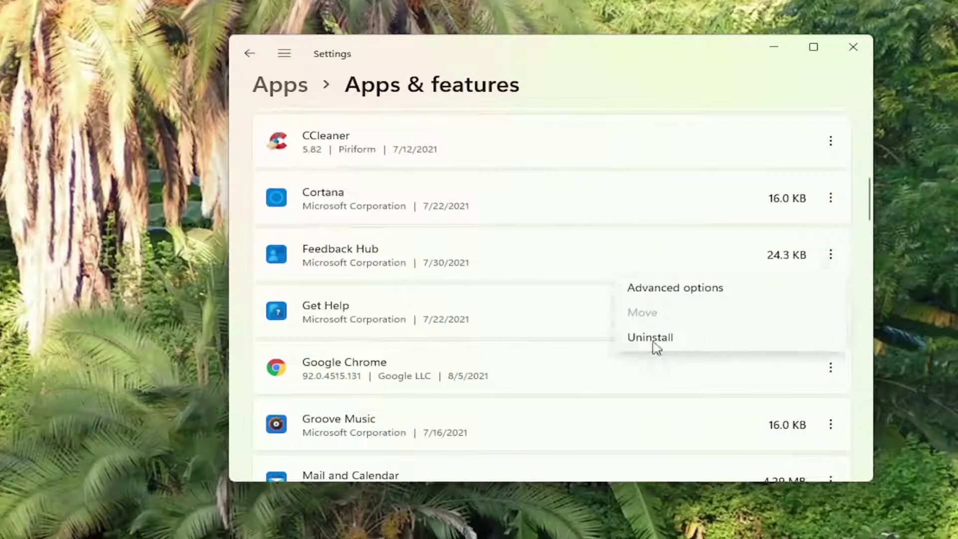
pyautogui.click(667, 83)
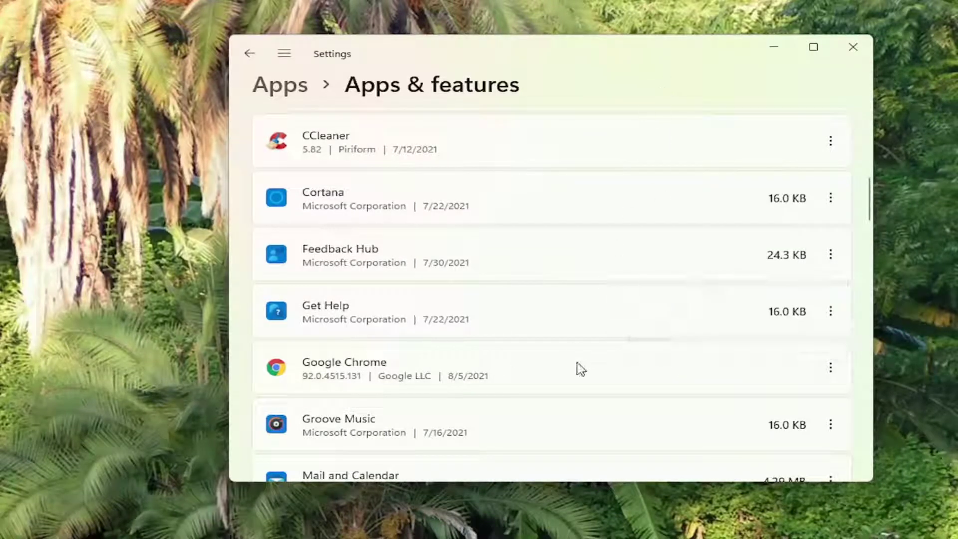
pyautogui.scroll(-1, 503, 265)
pyautogui.scroll(6, 504, 267)
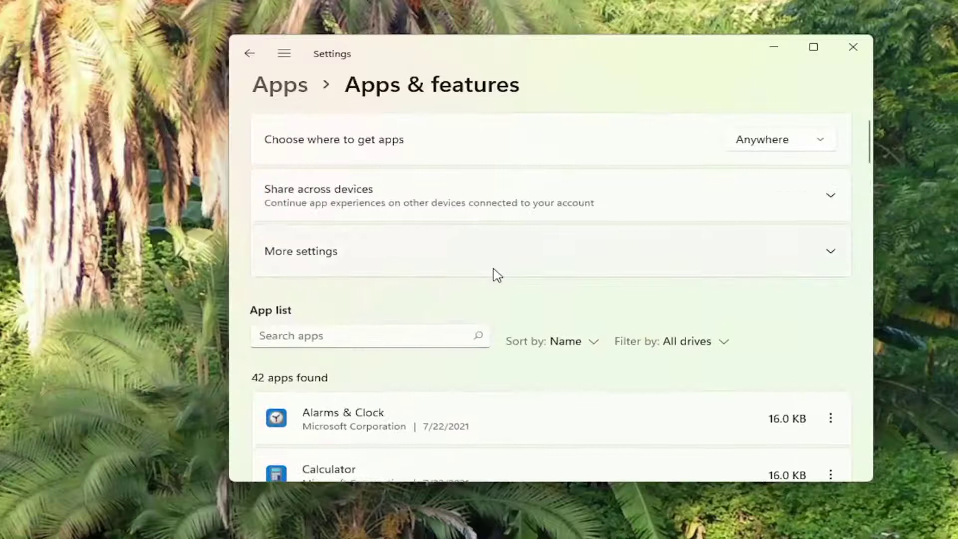
pyautogui.scroll(-3, 481, 377)
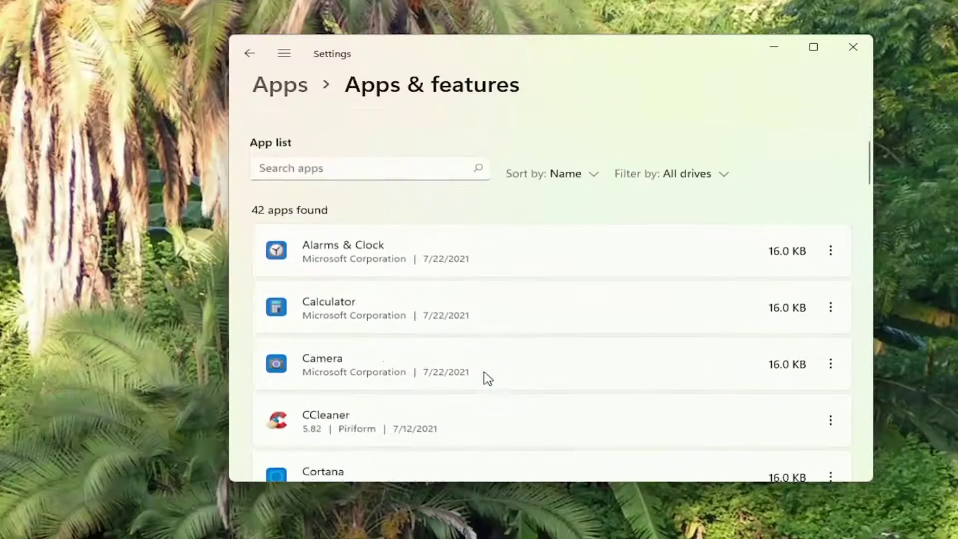
# Review Startup apps, confirming only VMware Tools Core Service is enabled, then close Settings.
pyautogui.click(249, 54)
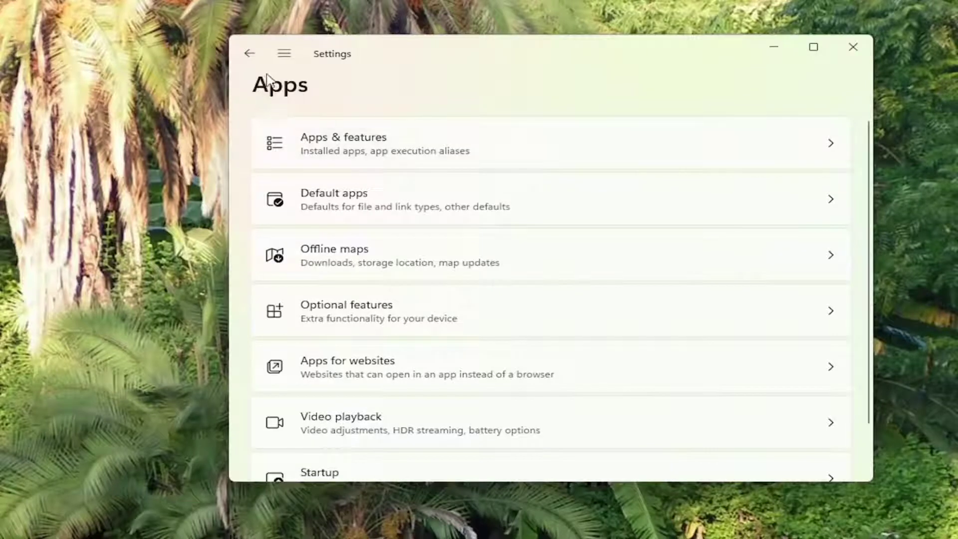
pyautogui.scroll(-1, 514, 279)
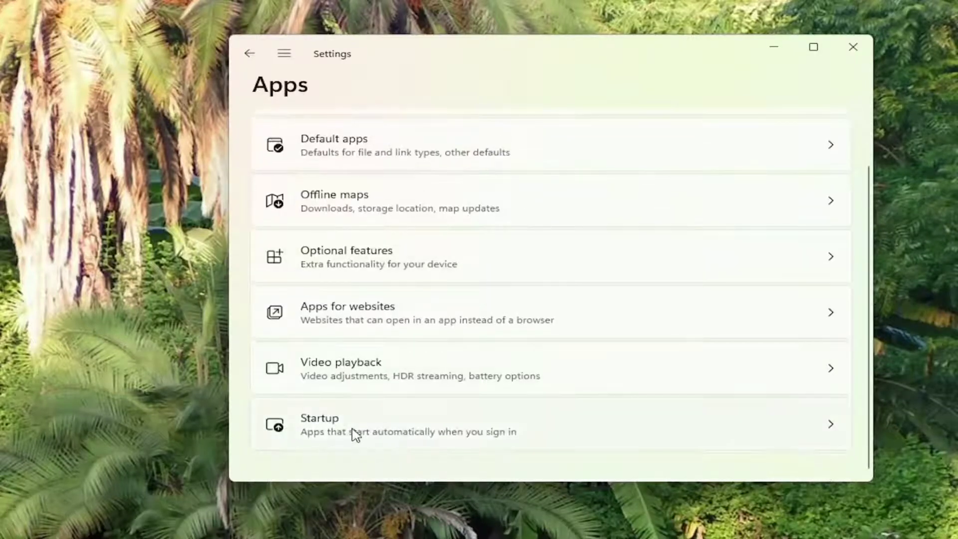
pyautogui.click(398, 438)
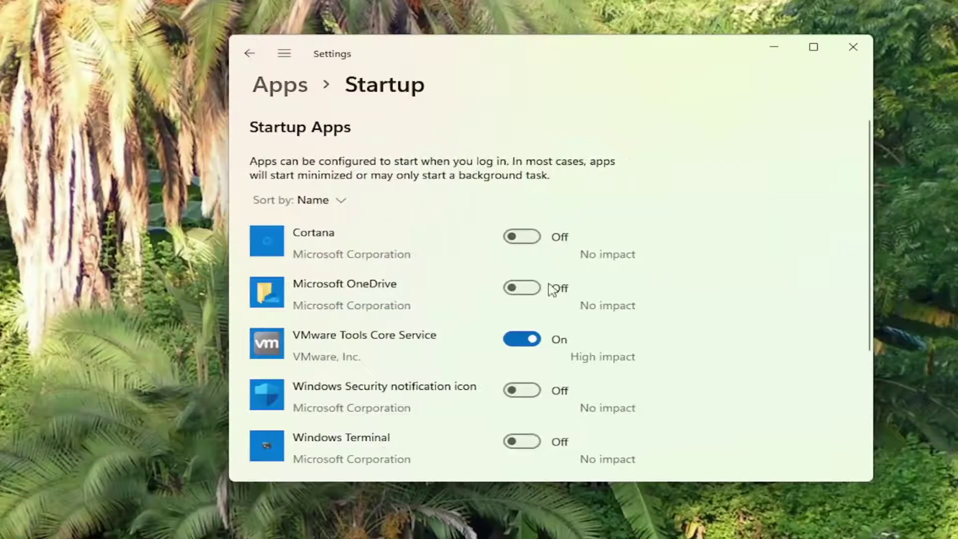
pyautogui.scroll(-2, 555, 252)
pyautogui.scroll(2, 556, 250)
pyautogui.scroll(-1, 539, 329)
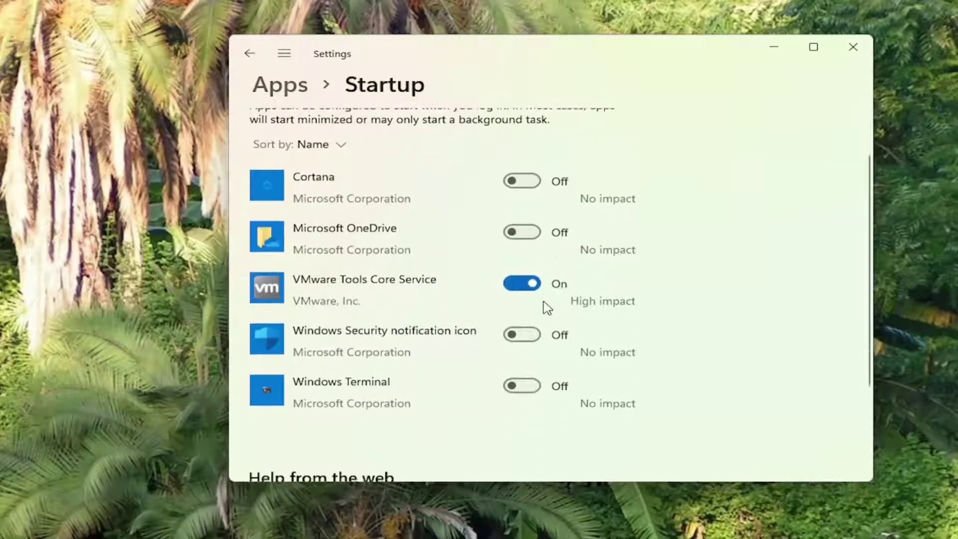
pyautogui.scroll(1, 487, 322)
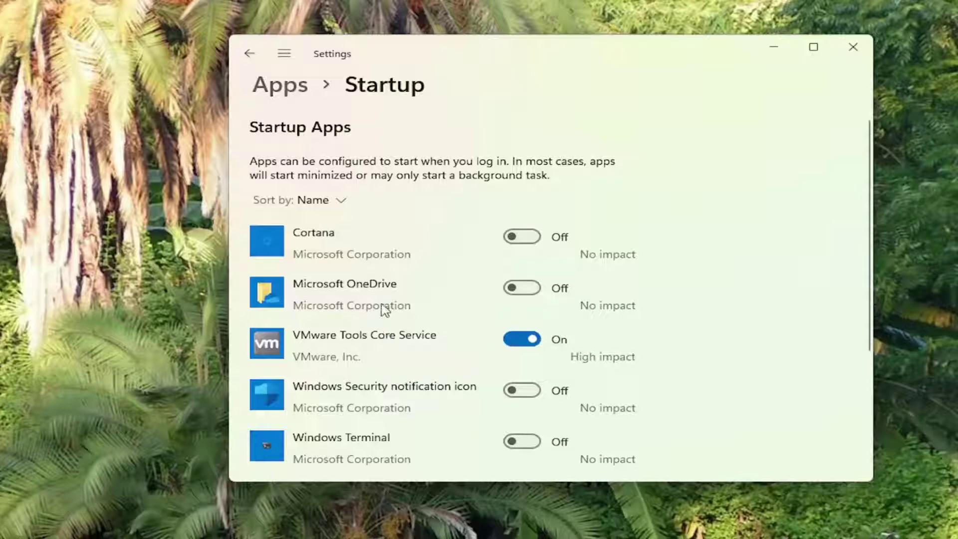
pyautogui.scroll(-1, 441, 351)
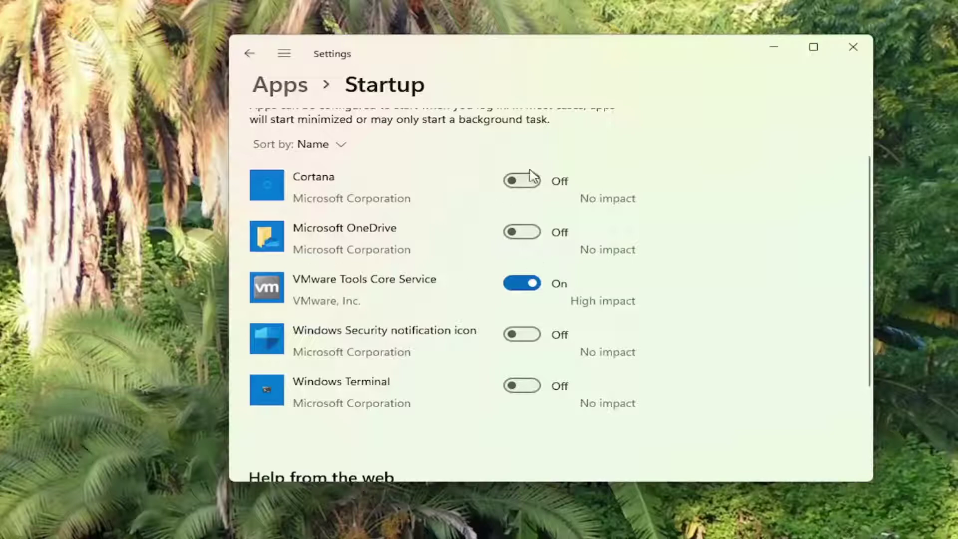
pyautogui.scroll(2, 574, 140)
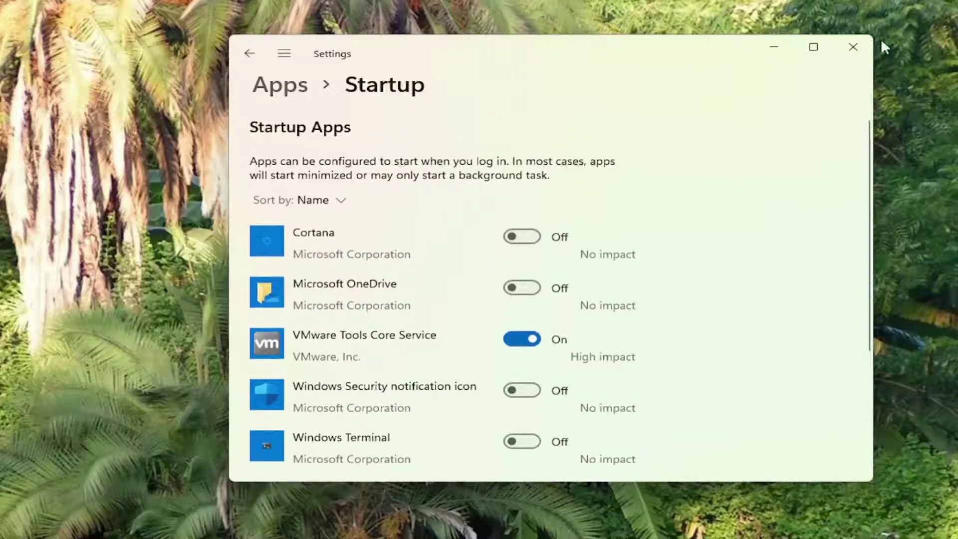
pyautogui.click(859, 45)
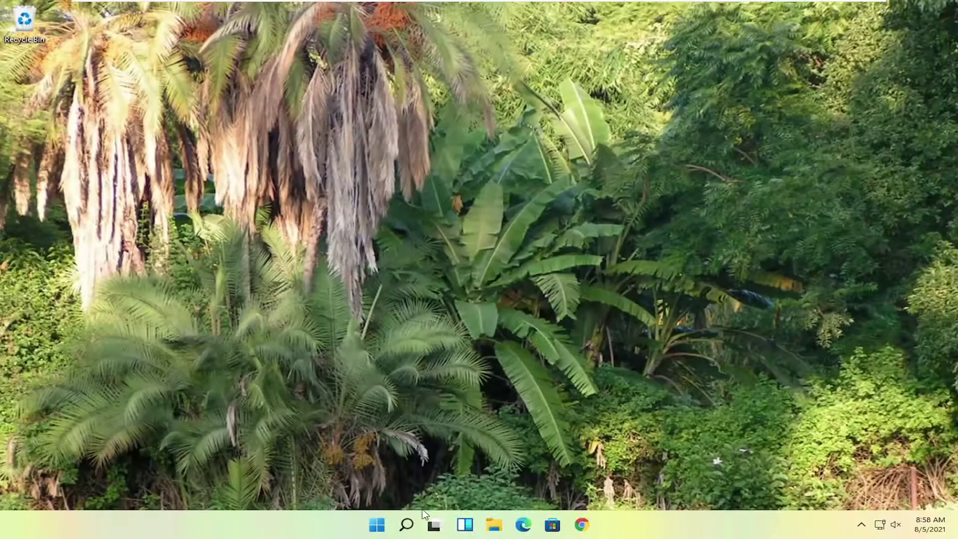
# Optimize drive C: in Defragment and Optimize Drives, then close the tool.
pyautogui.click(408, 526)
pyautogui.write('def')
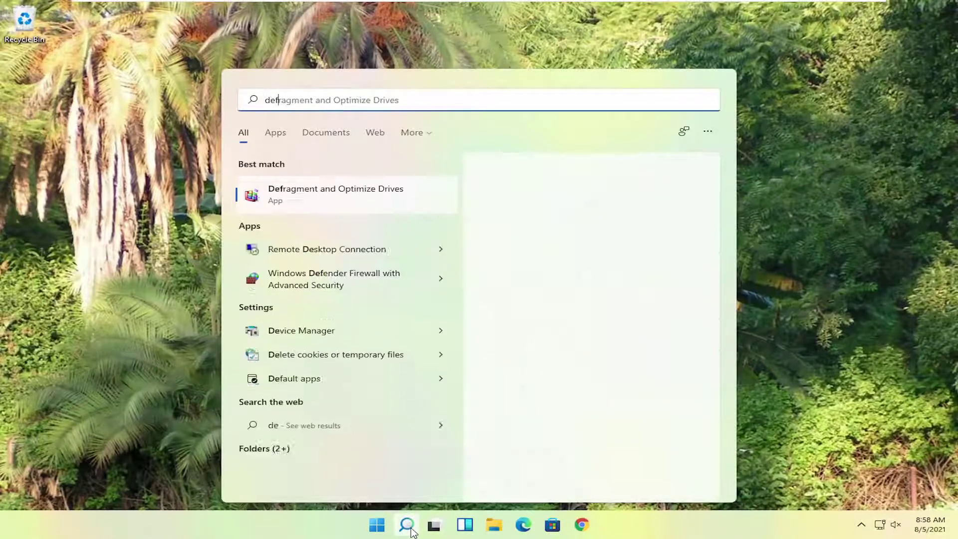
pyautogui.write('rag')
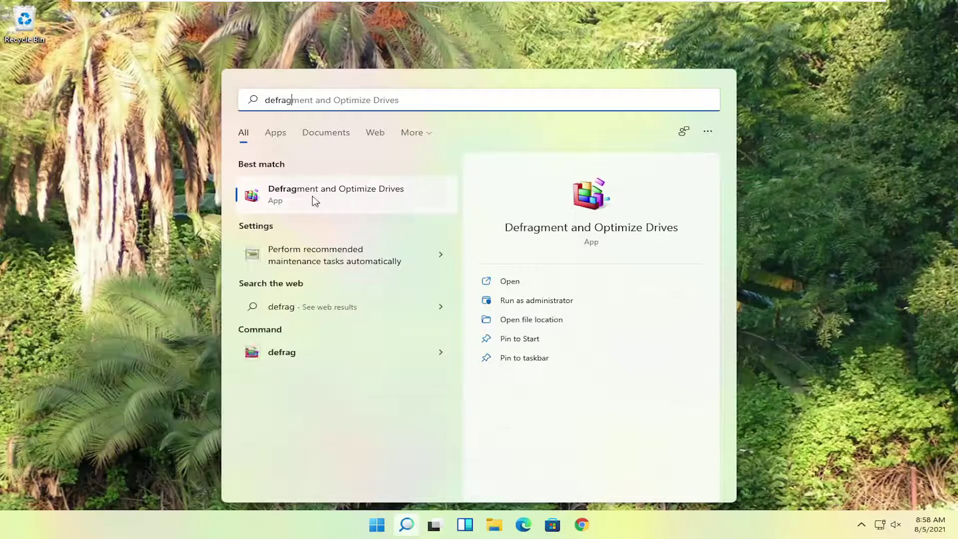
pyautogui.click(402, 195)
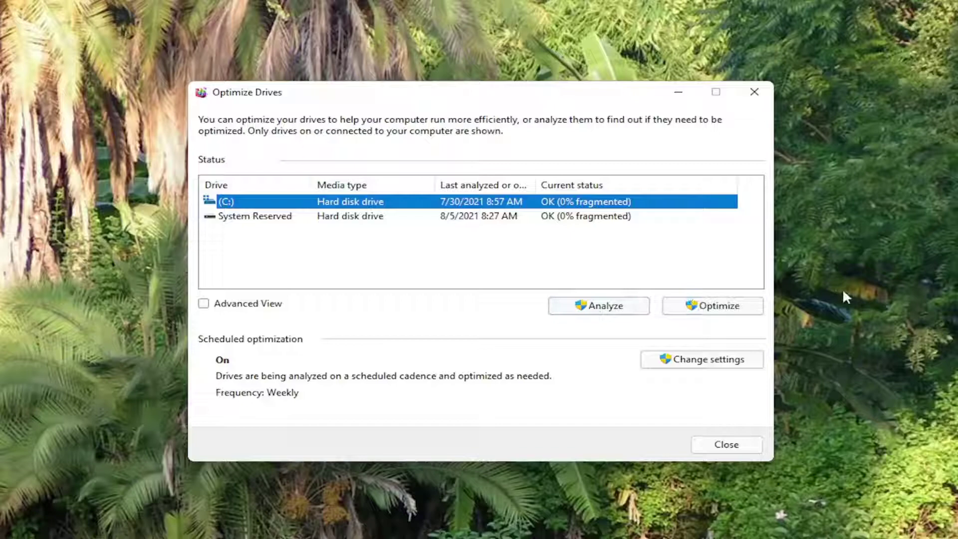
pyautogui.click(711, 306)
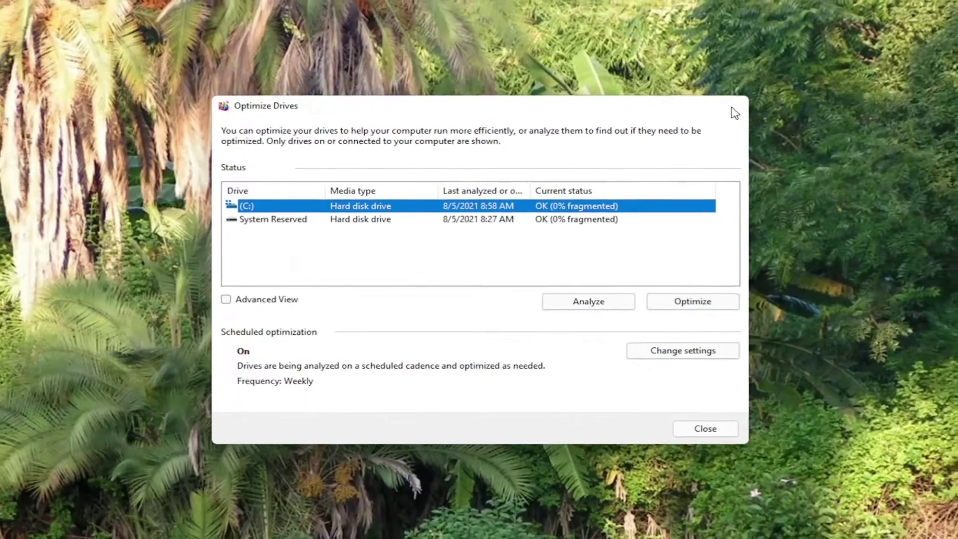
pyautogui.click(735, 111)
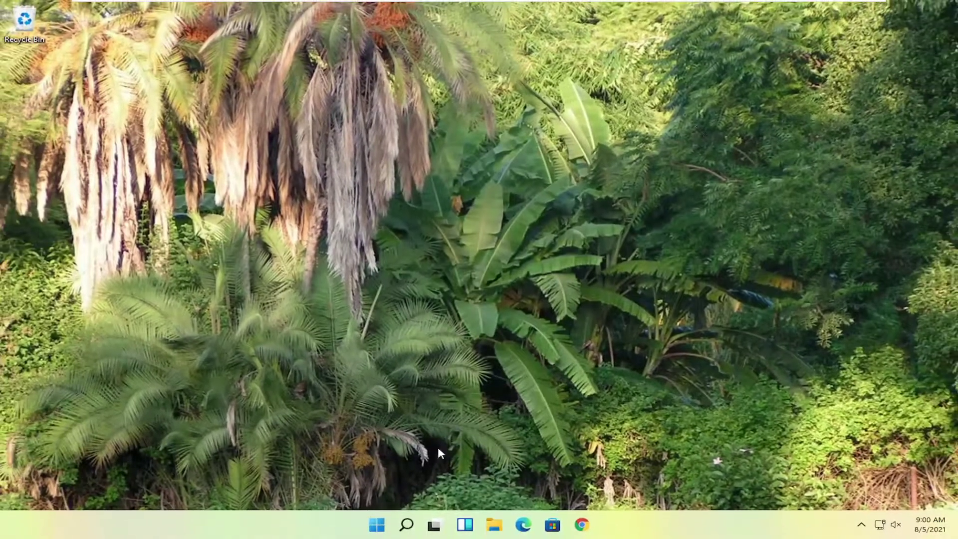
pyautogui.rightClick(377, 524)
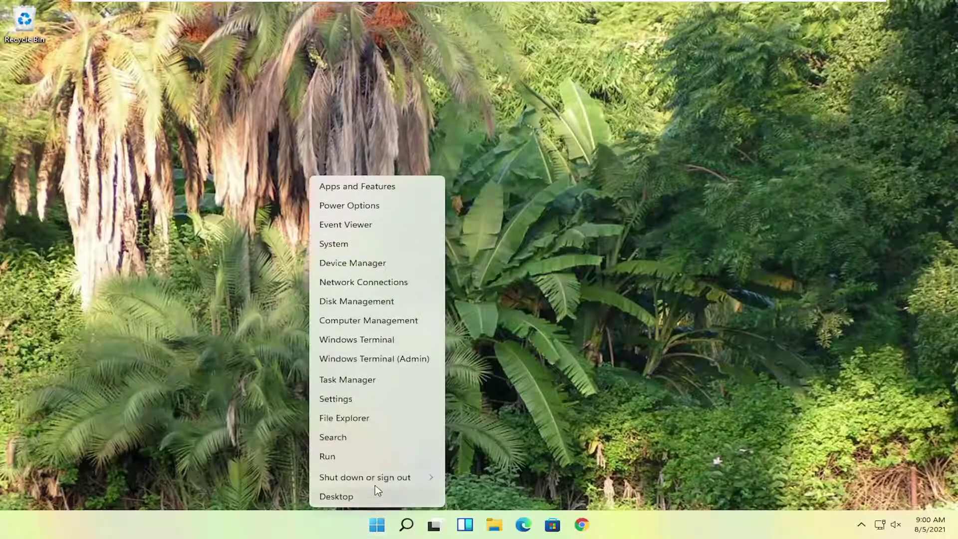
pyautogui.moveTo(408, 478)
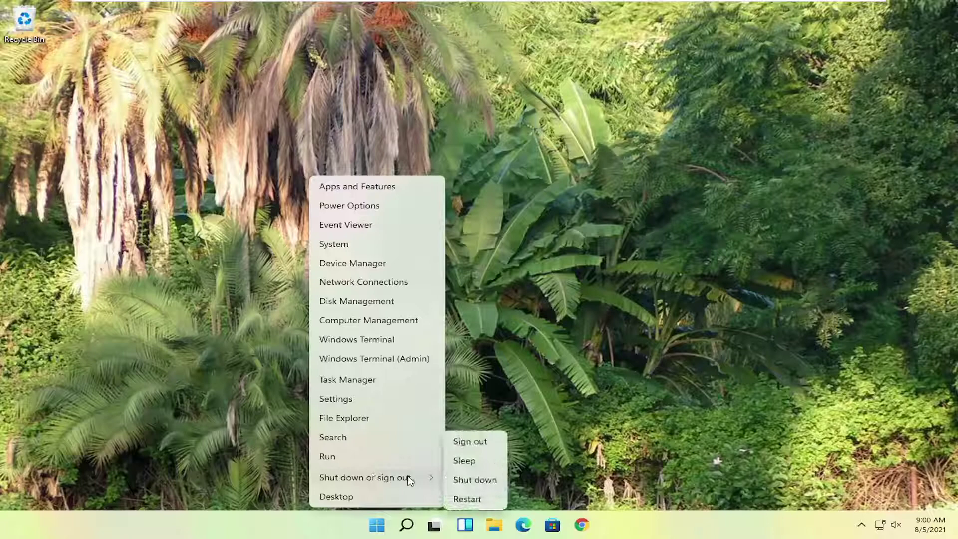
pyautogui.click(621, 372)
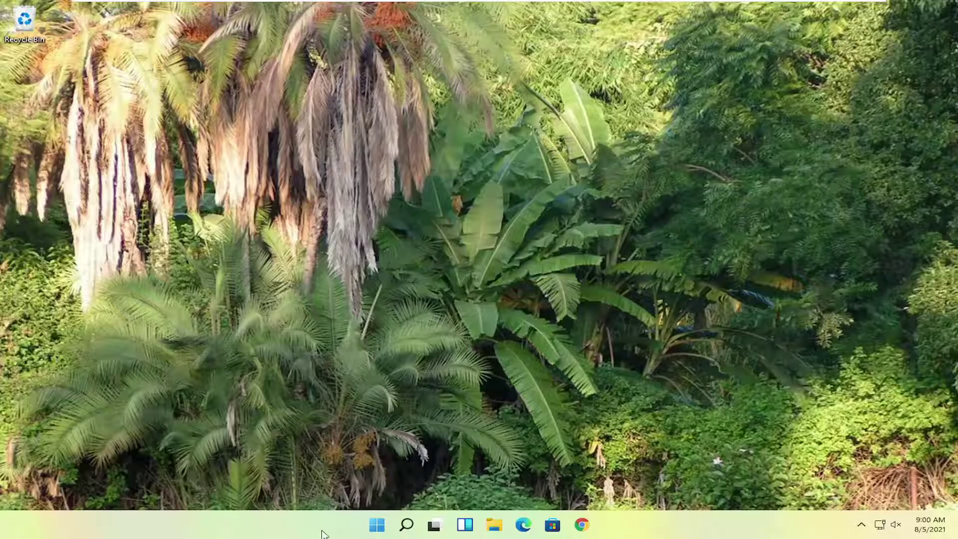
# Open Control Panel and keep it in large icon view.
pyautogui.click(376, 525)
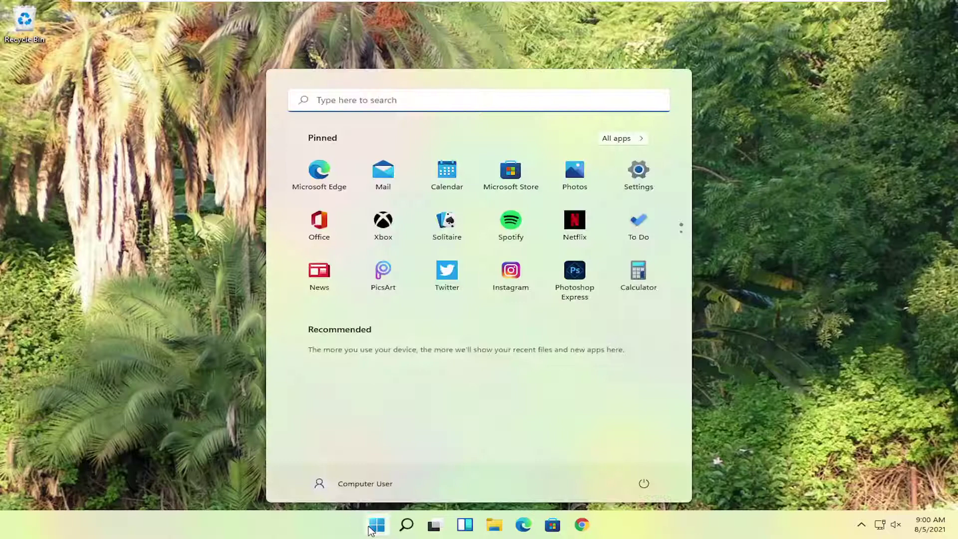
pyautogui.write('contro,')
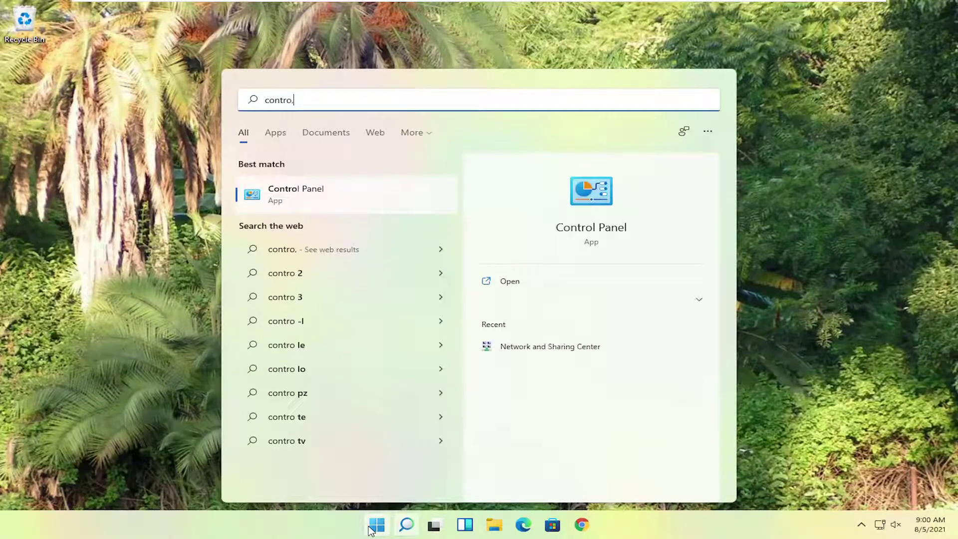
pyautogui.press('BackSpace')
pyautogui.write('l panel')
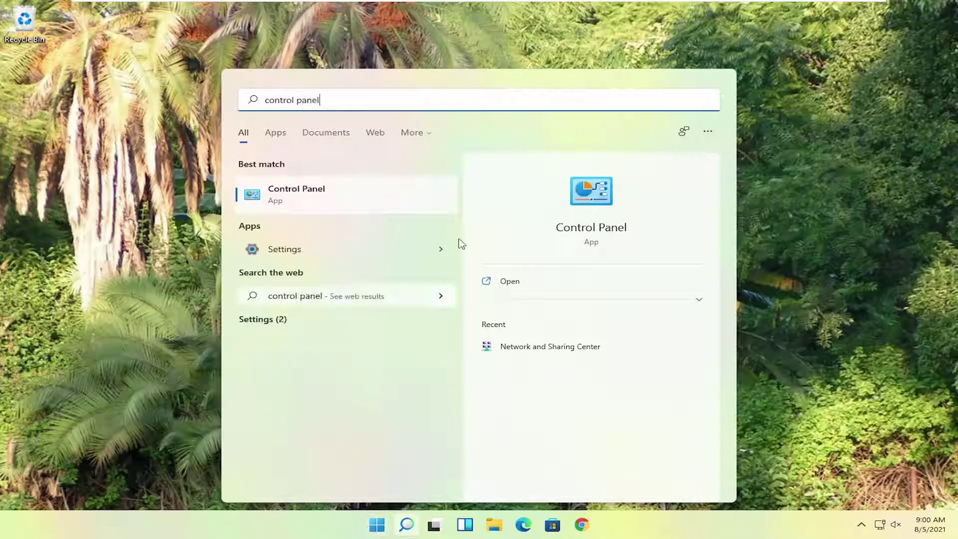
pyautogui.click(305, 198)
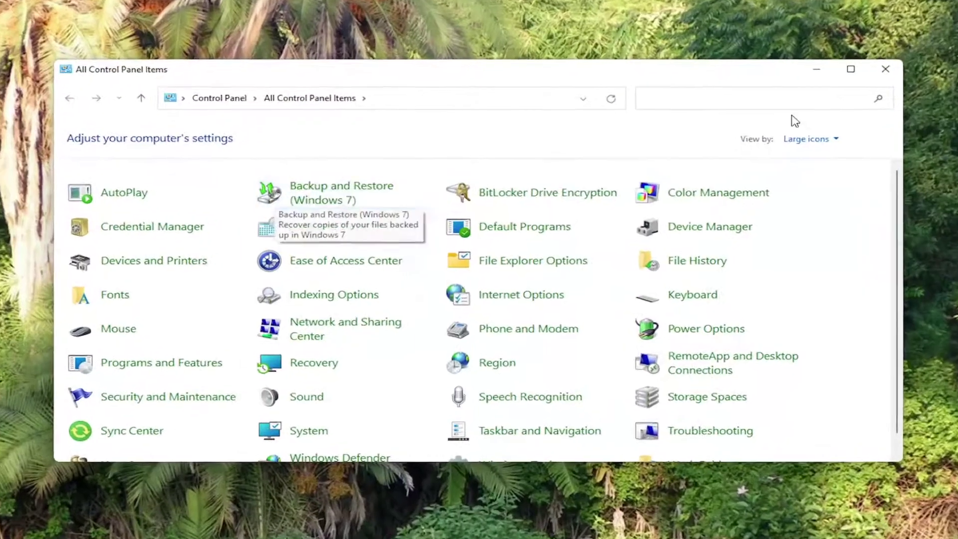
pyautogui.click(827, 138)
pyautogui.click(812, 180)
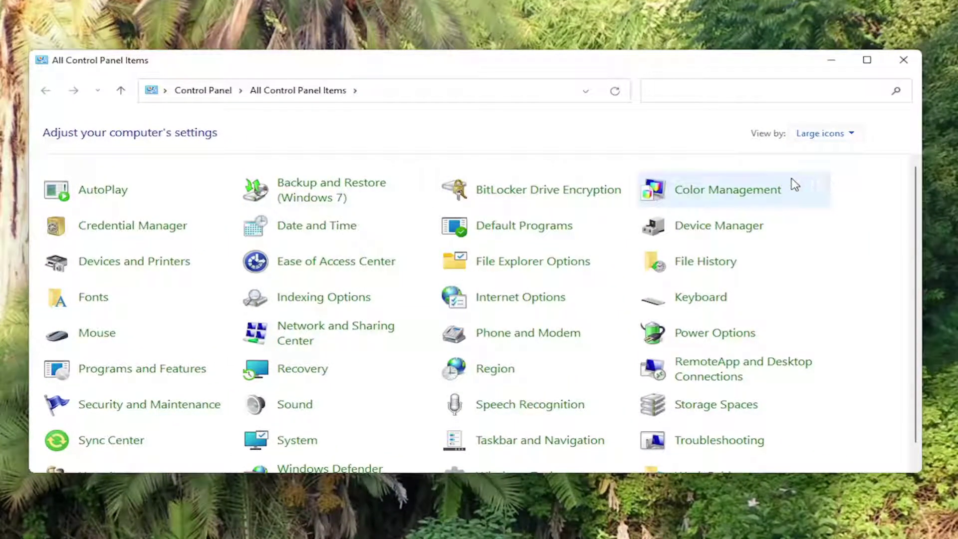
# Make High performance the active power plan in Power Options and close it.
pyautogui.click(723, 340)
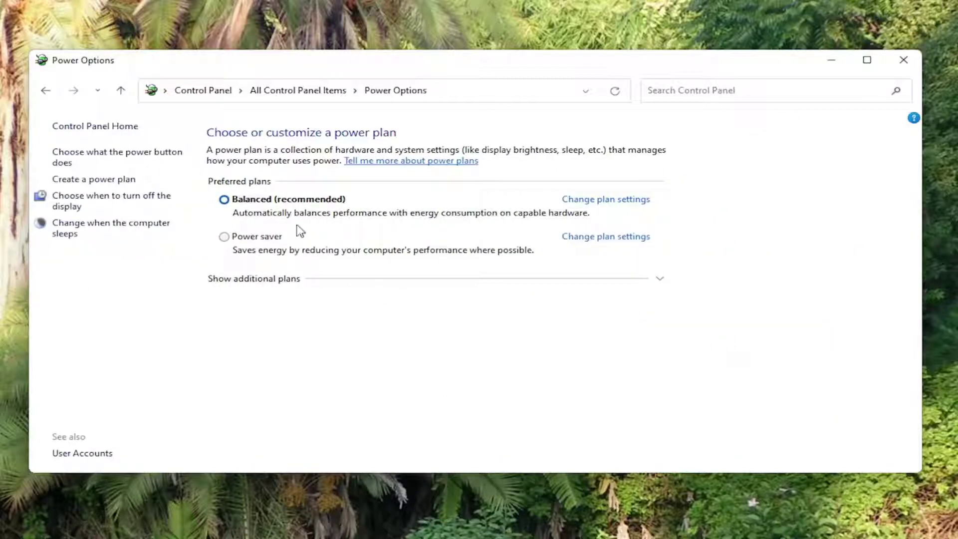
pyautogui.click(269, 285)
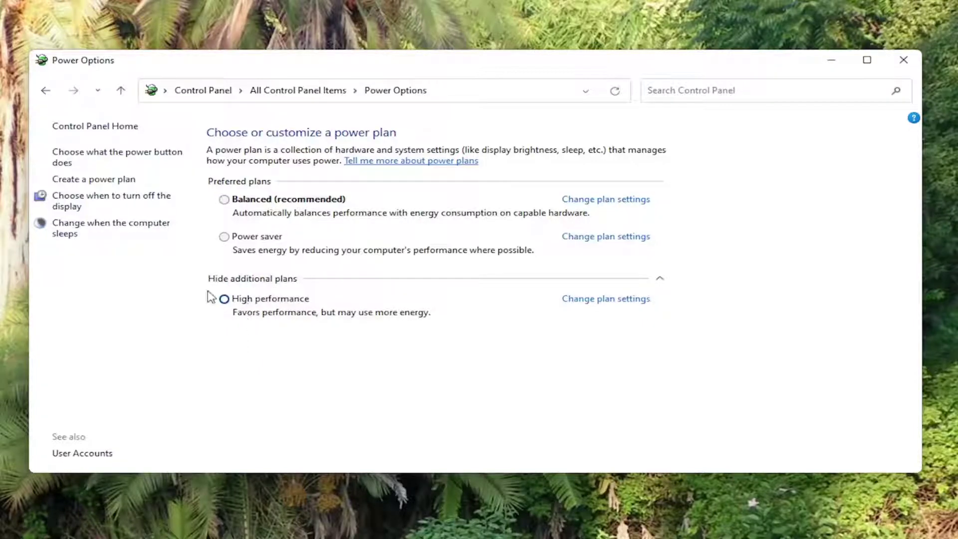
pyautogui.click(224, 301)
pyautogui.click(902, 59)
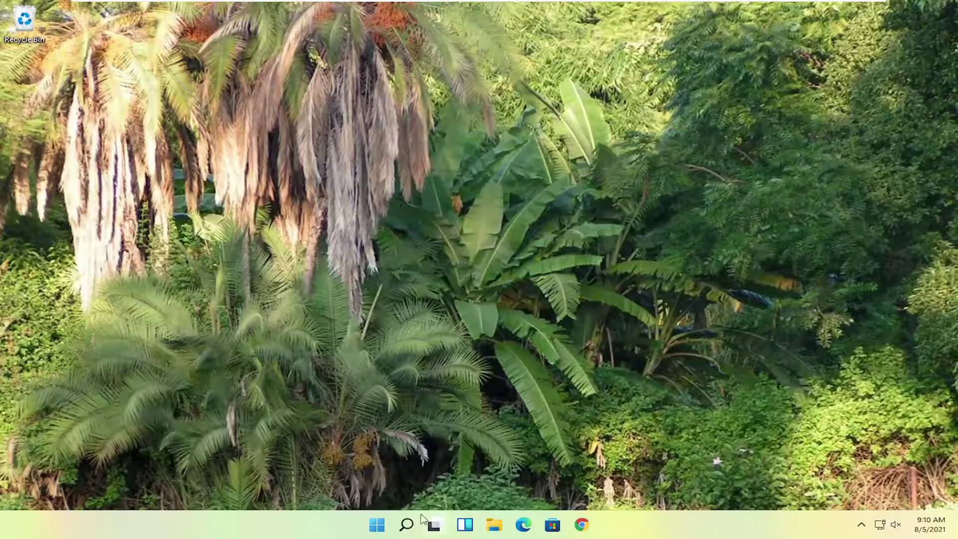
# Set Performance Options to Adjust for best performance and apply with OK.
pyautogui.click(405, 523)
pyautogui.write('adjust apper')
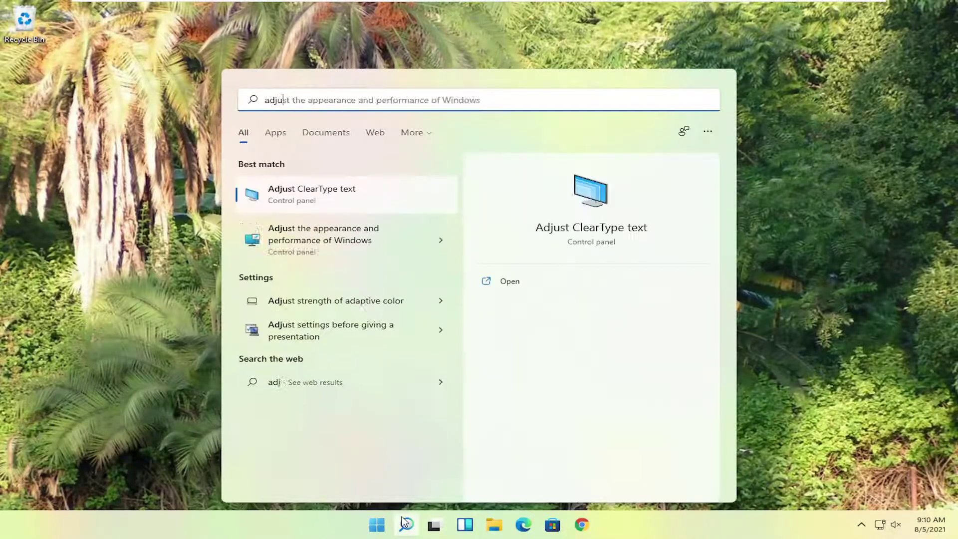
pyautogui.write('a')
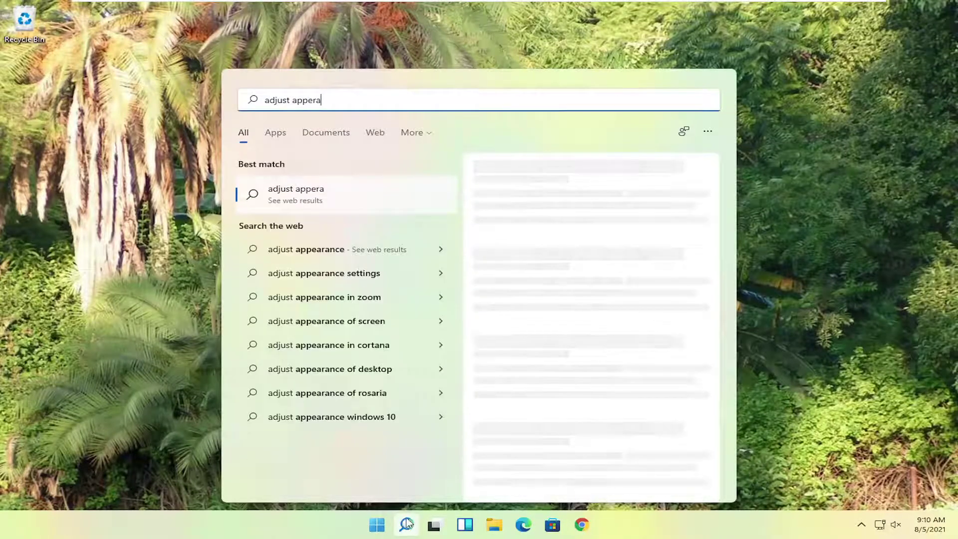
pyautogui.press('BackSpace')
pyautogui.press('BackSpace')
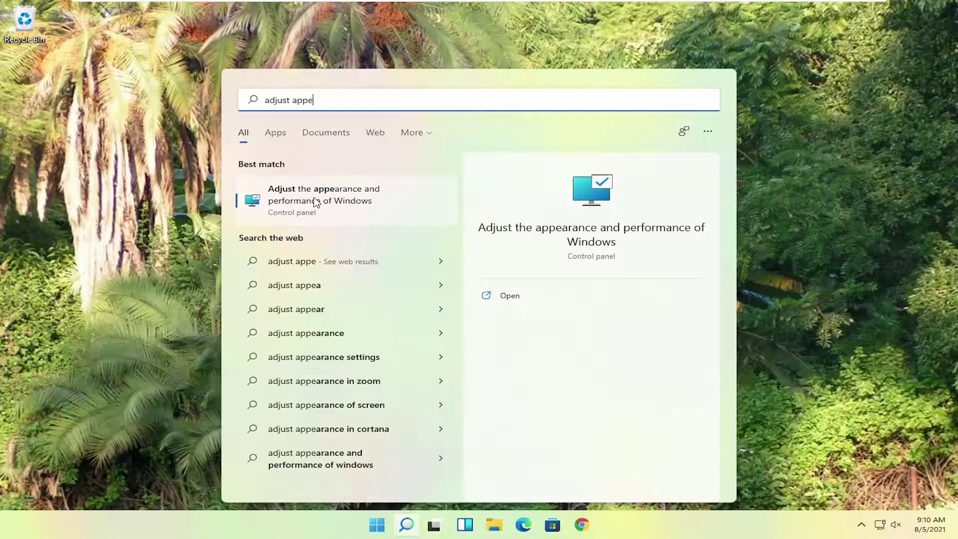
pyautogui.click(344, 202)
pyautogui.moveTo(303, 126); pyautogui.dragTo(484, 77)
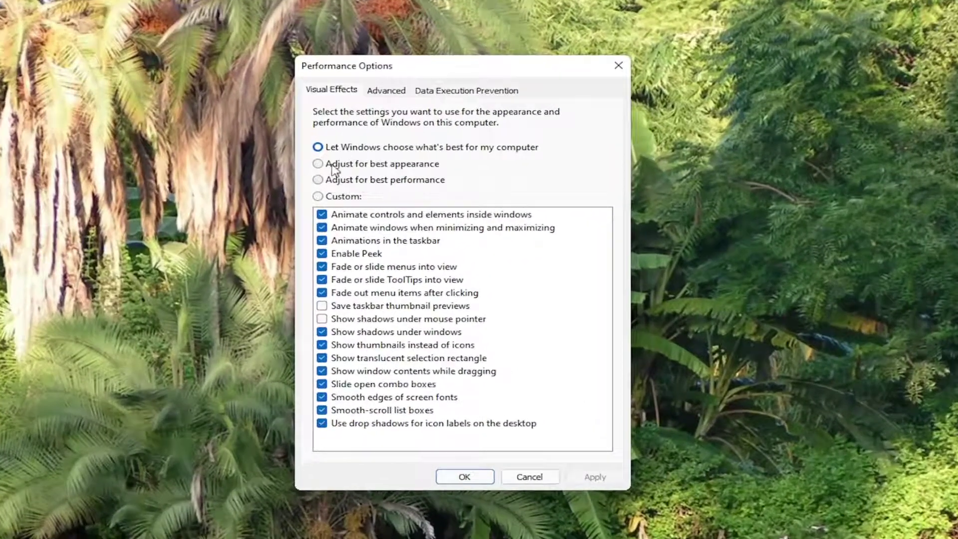
pyautogui.click(328, 182)
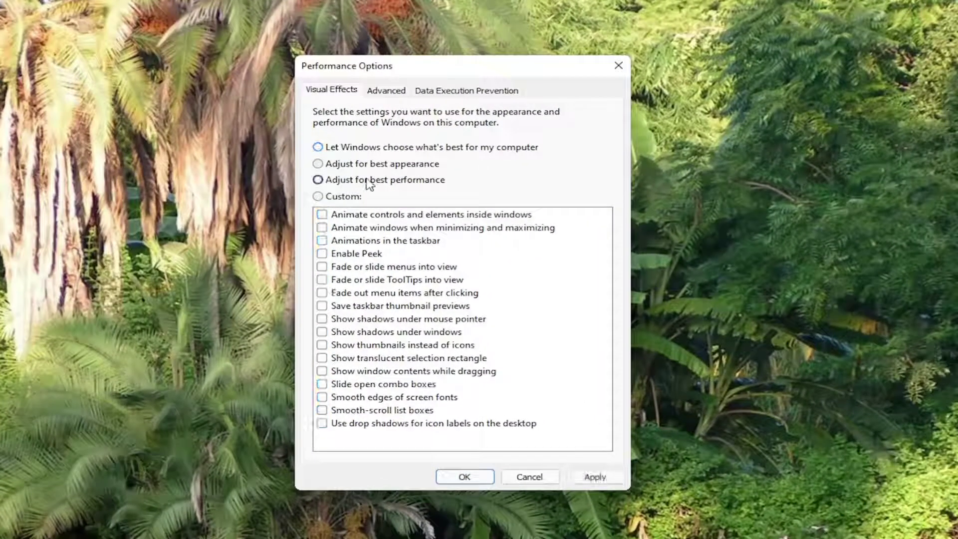
pyautogui.click(464, 477)
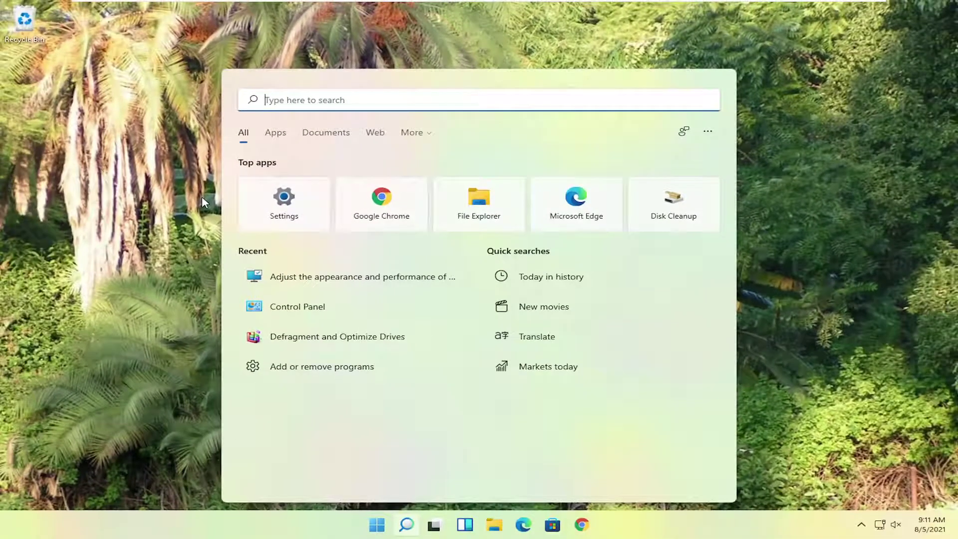
# Open Command Prompt as administrator and enter 'sfc /scannow'.
pyautogui.write('cmd')
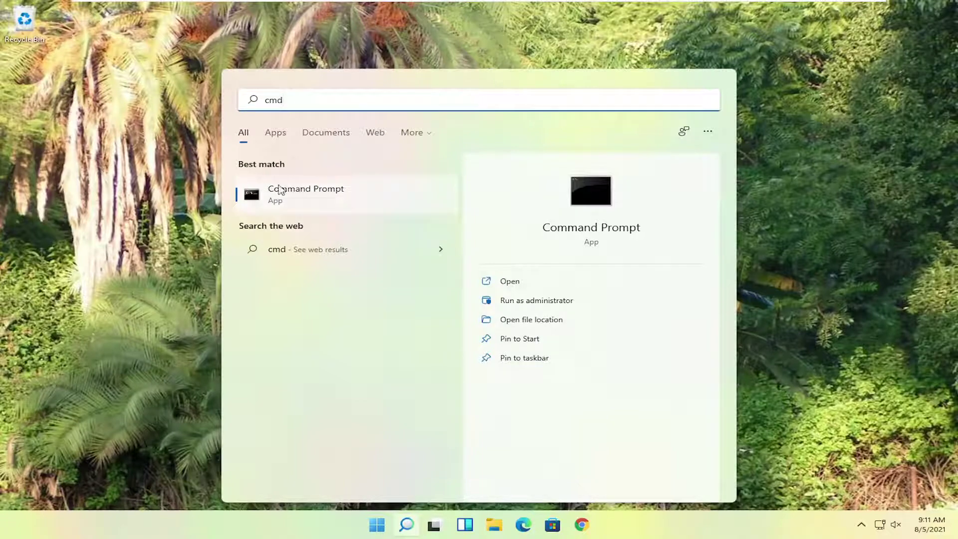
pyautogui.rightClick(313, 197)
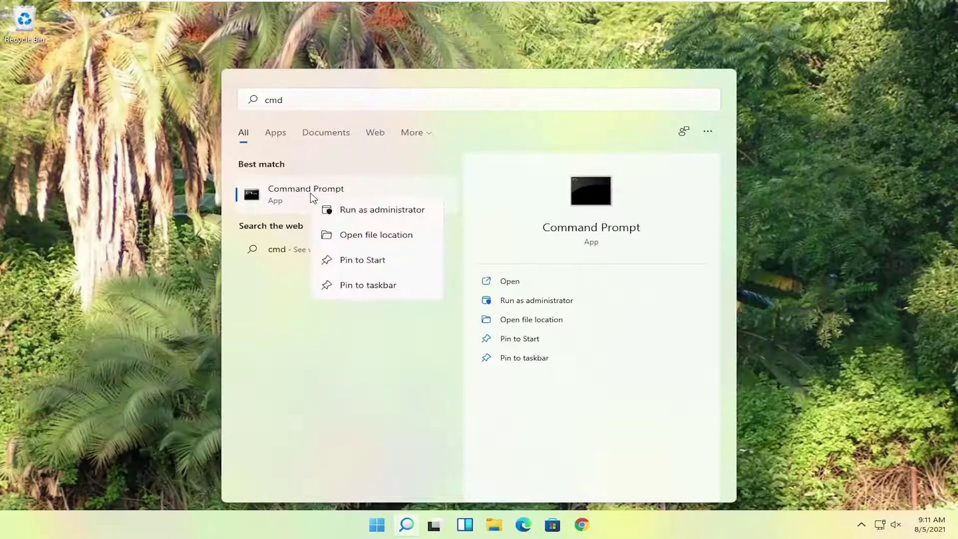
pyautogui.click(389, 212)
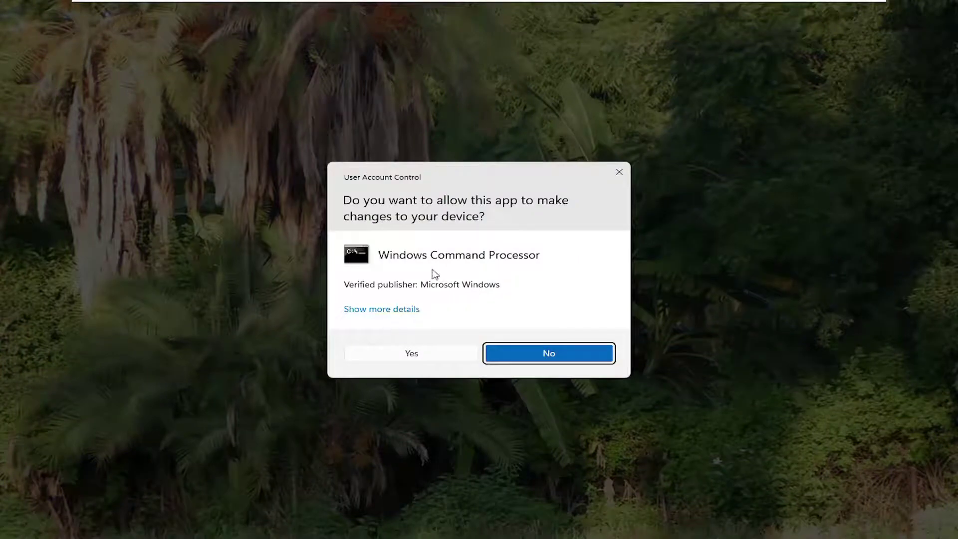
pyautogui.click(403, 353)
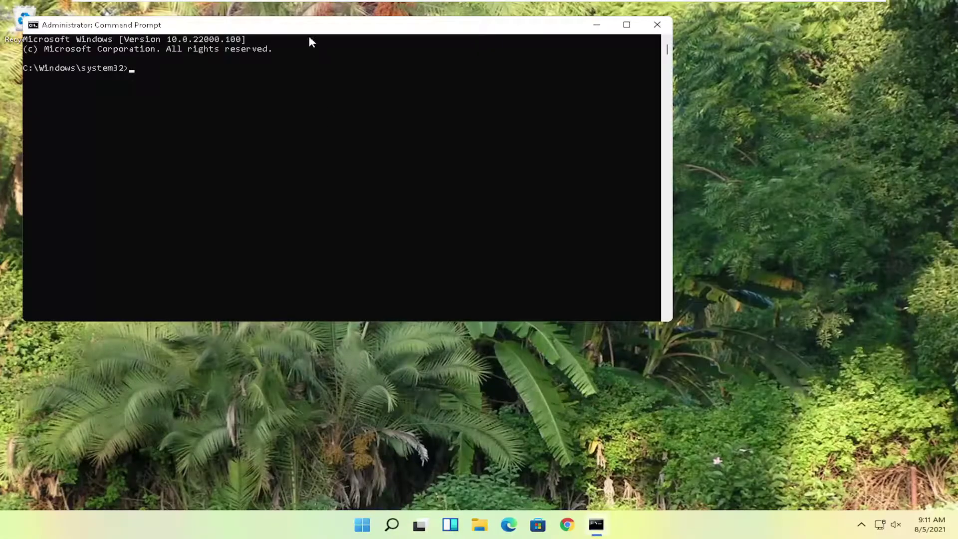
pyautogui.moveTo(298, 32); pyautogui.dragTo(413, 87)
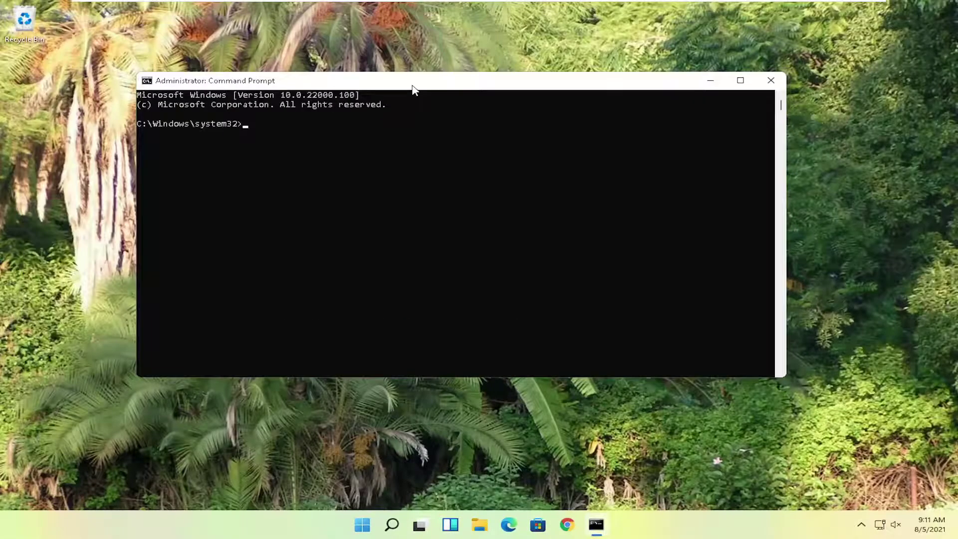
pyautogui.write('sfc /sc')
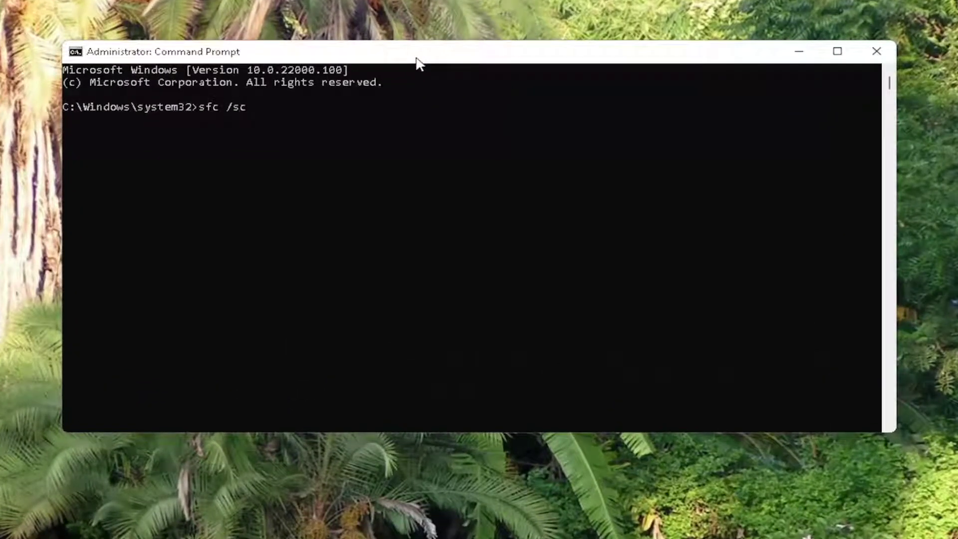
pyautogui.write('annow')
# Run sfc /scannow until it reports no integrity violations at 100%.
pyautogui.press('Return')
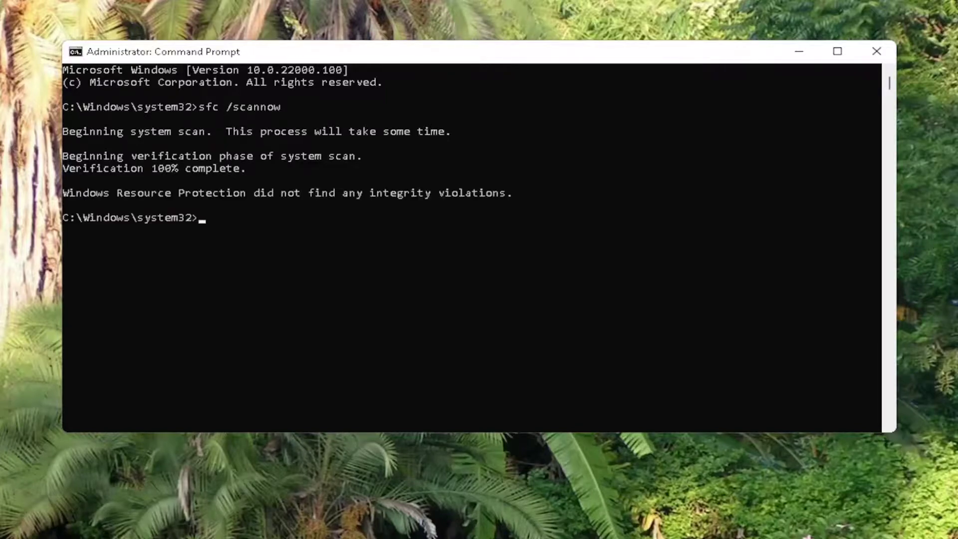
# Close Command Prompt and bring up the Start menu's Shut down or sign out options.
pyautogui.click(876, 51)
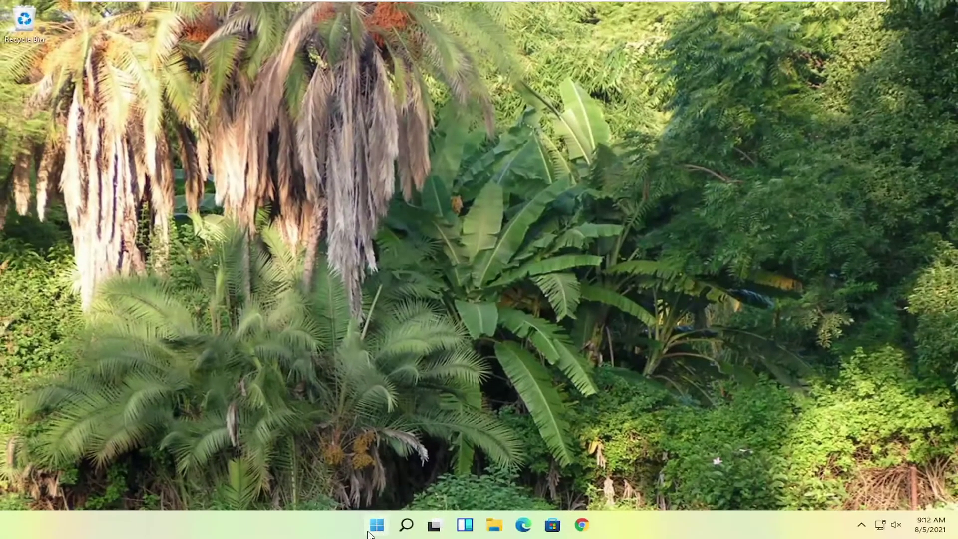
pyautogui.rightClick(376, 525)
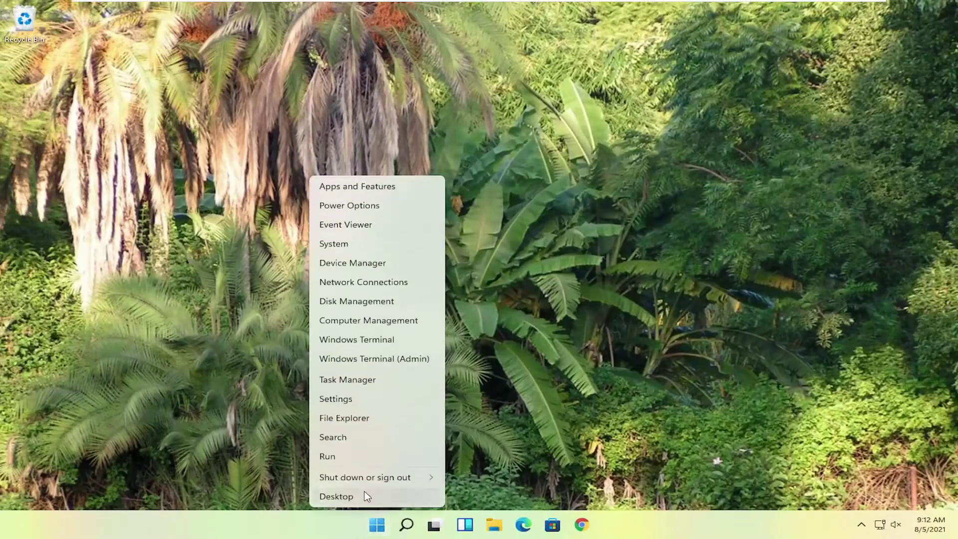
pyautogui.moveTo(374, 479)
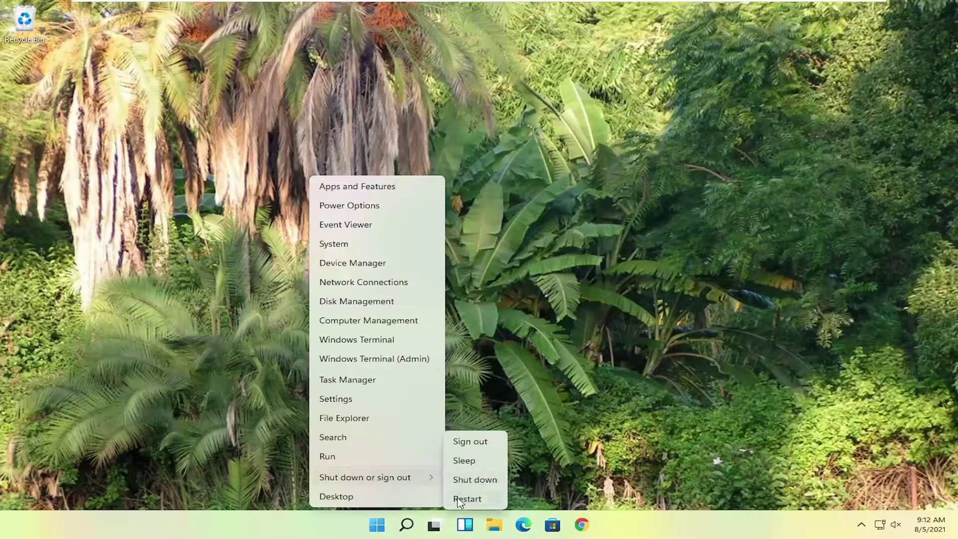